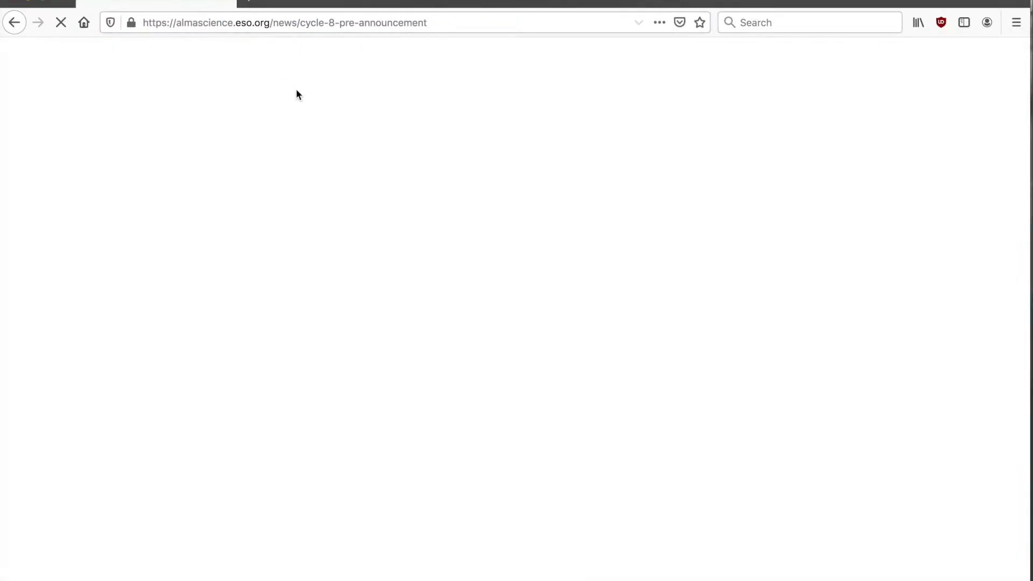
Go to the Observing Tool page under Proposing and bring the Installer and Tarball download options into view
mouse_move(239, 158)
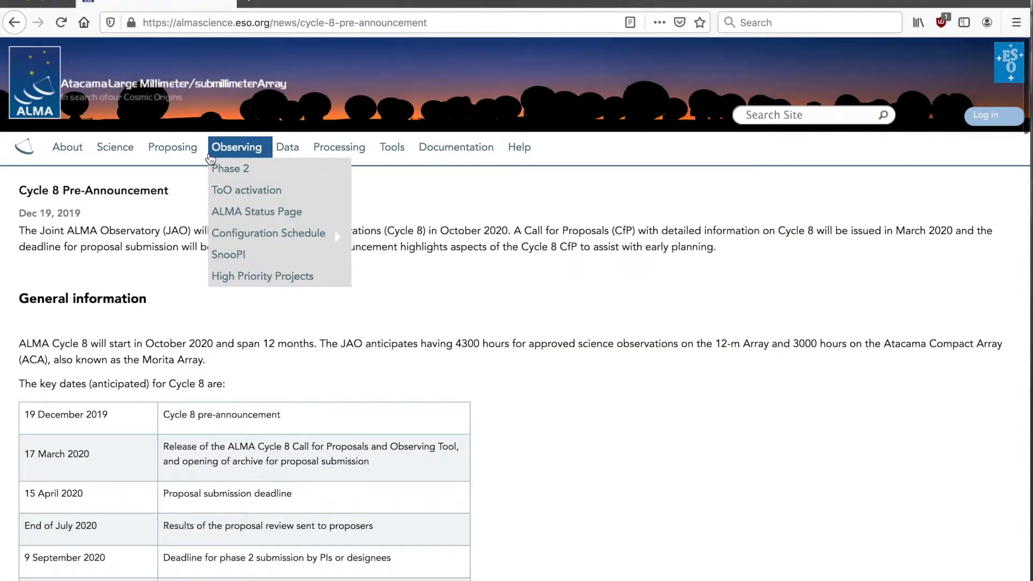
mouse_move(170, 154)
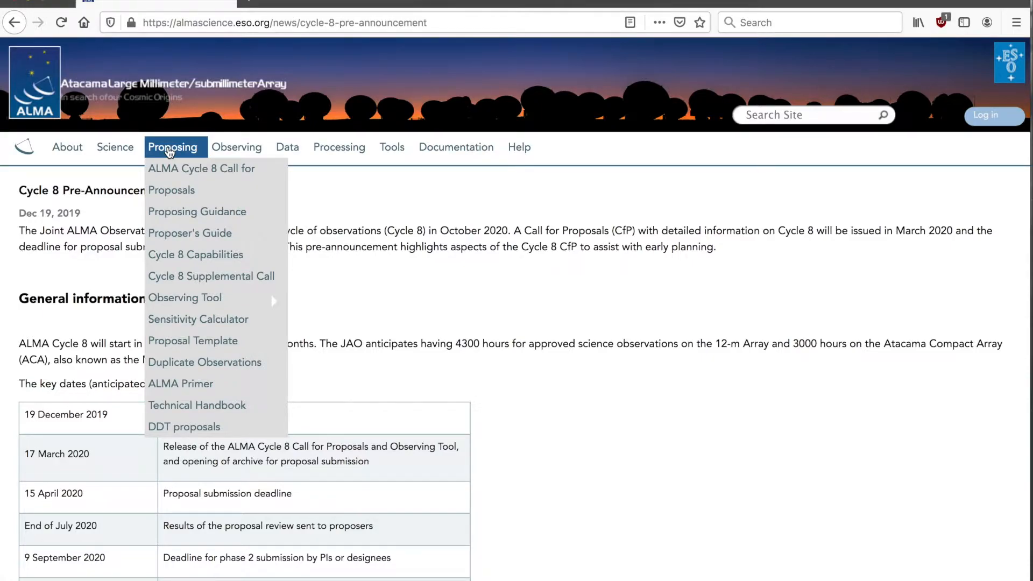
mouse_move(190, 301)
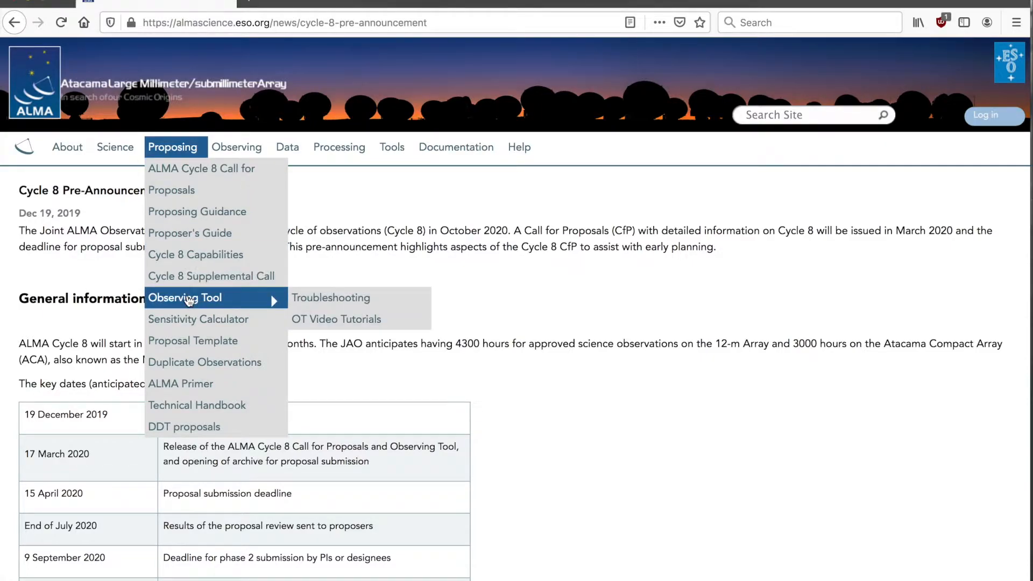
click(189, 299)
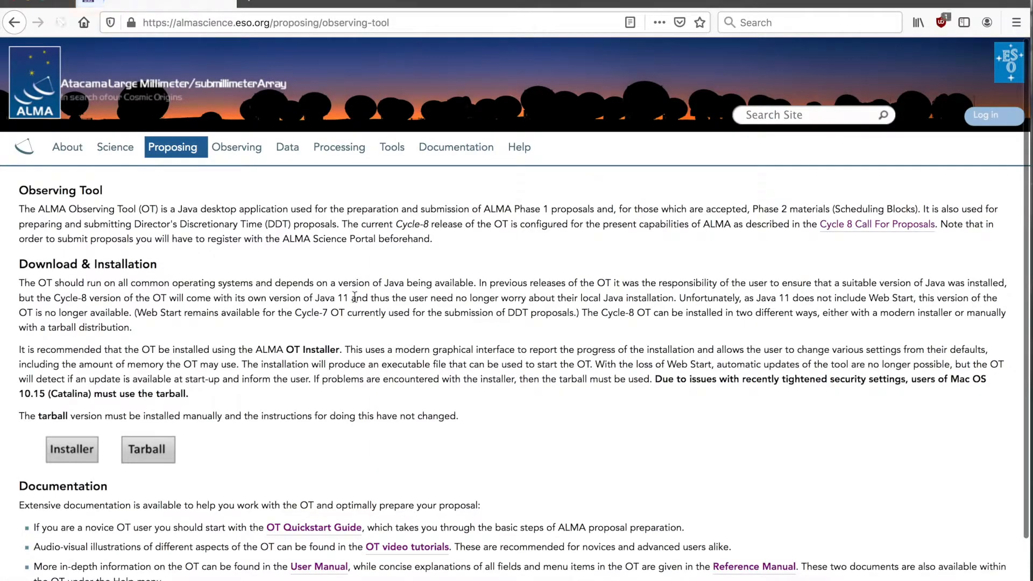
scroll(561, 329, down, 2)
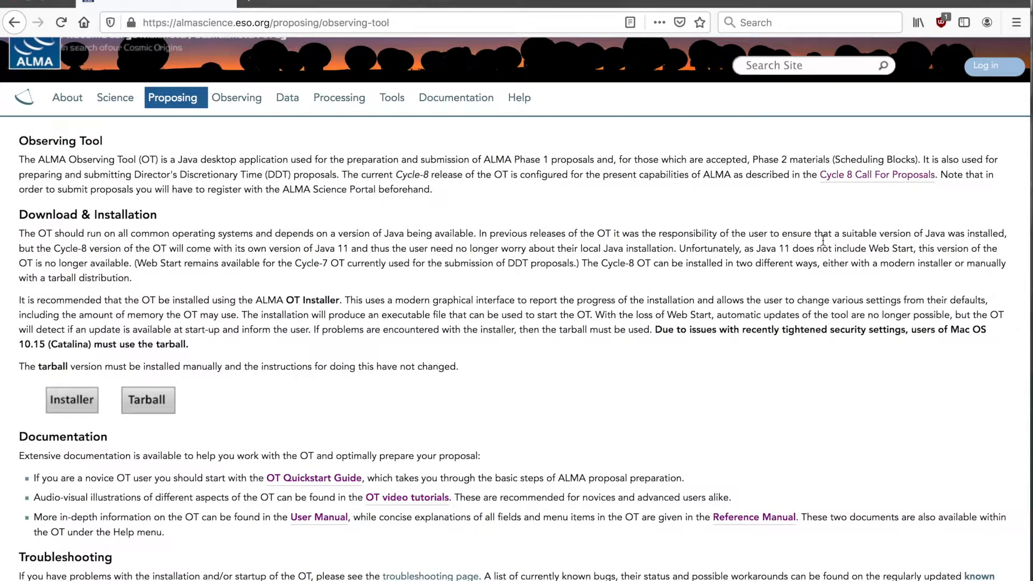
scroll(536, 297, down, 1)
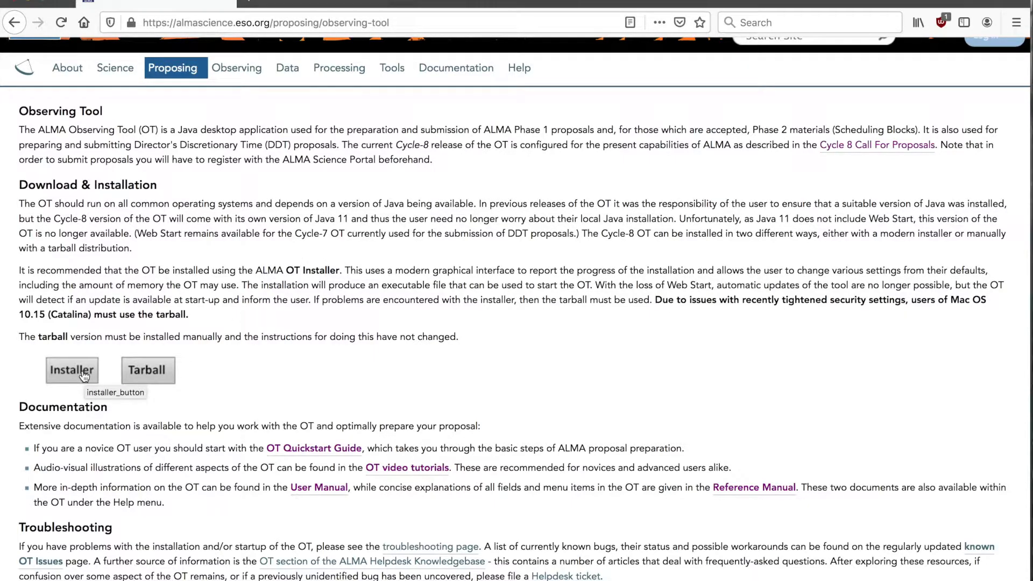
From the Installer Page, save the Mac OS installer almaot-C8-macOS.zip into the Leiden folder
click(86, 376)
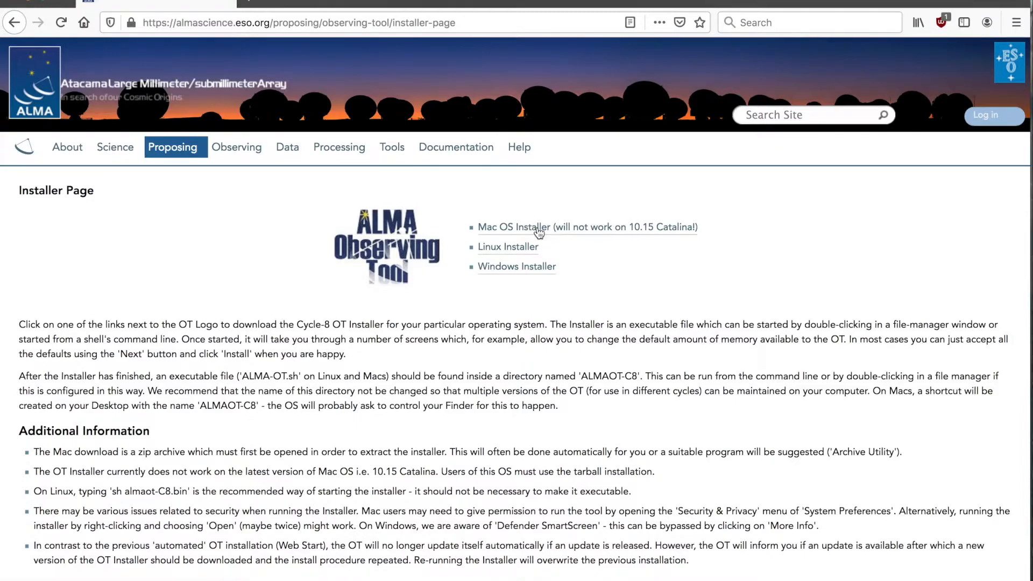
click(501, 231)
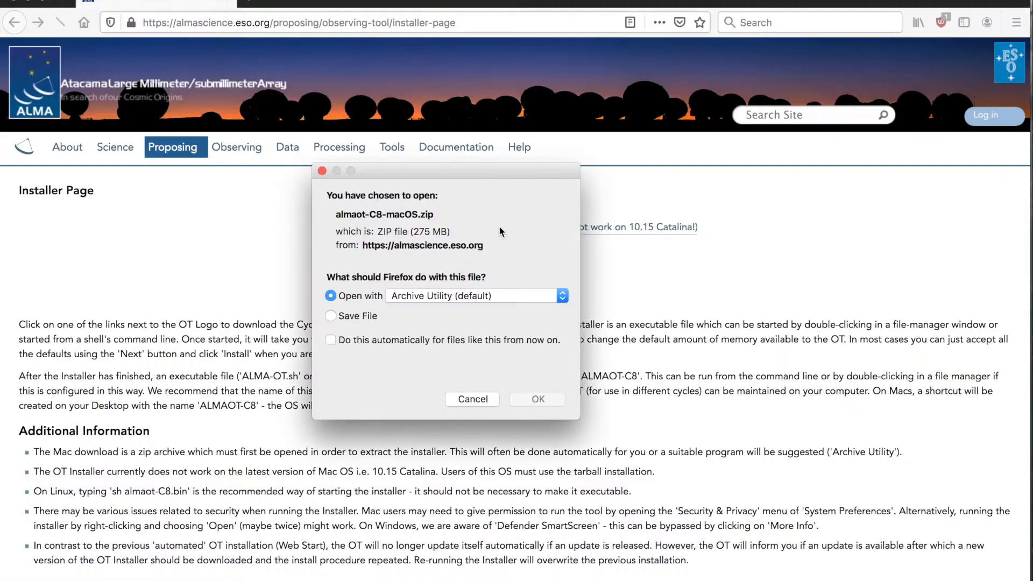
click(370, 315)
click(539, 380)
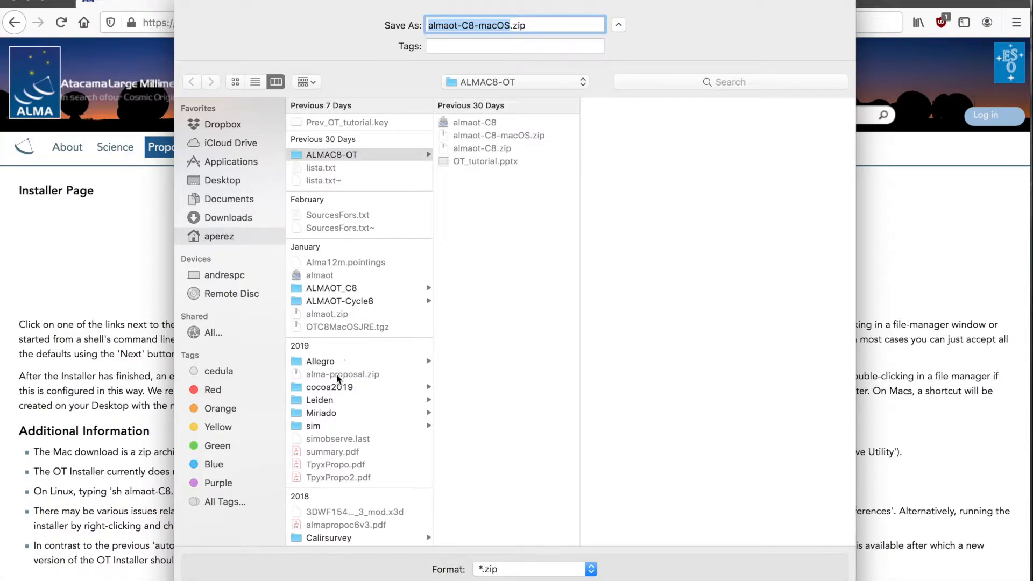
click(321, 401)
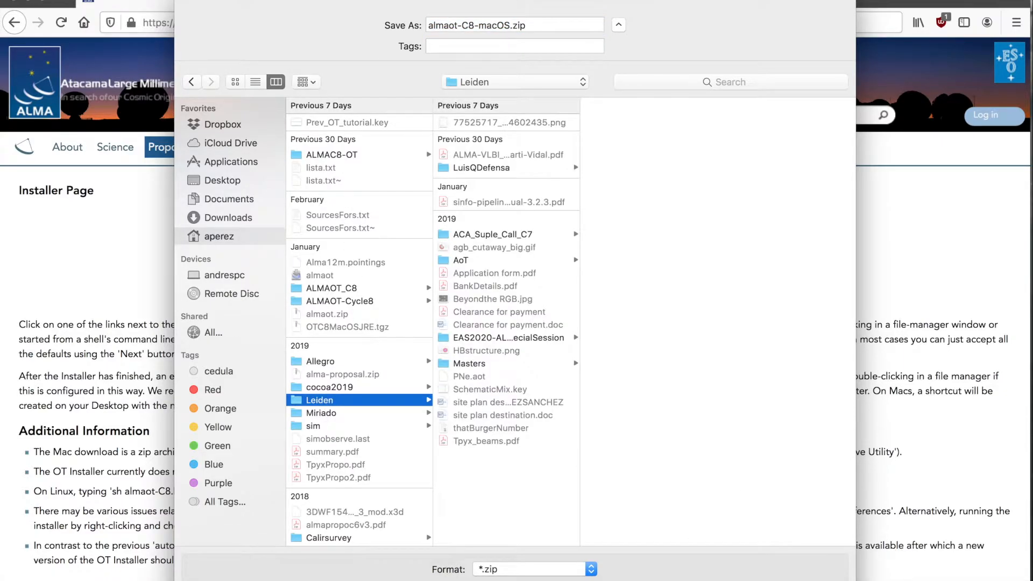
key(Return)
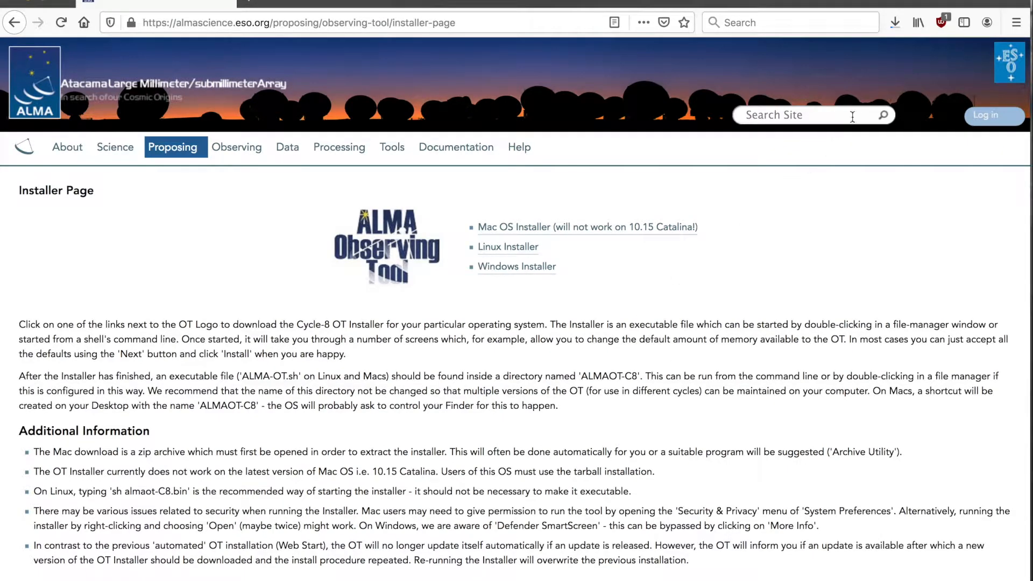
Cancel the installer download in the downloads list and show all open windows
click(896, 24)
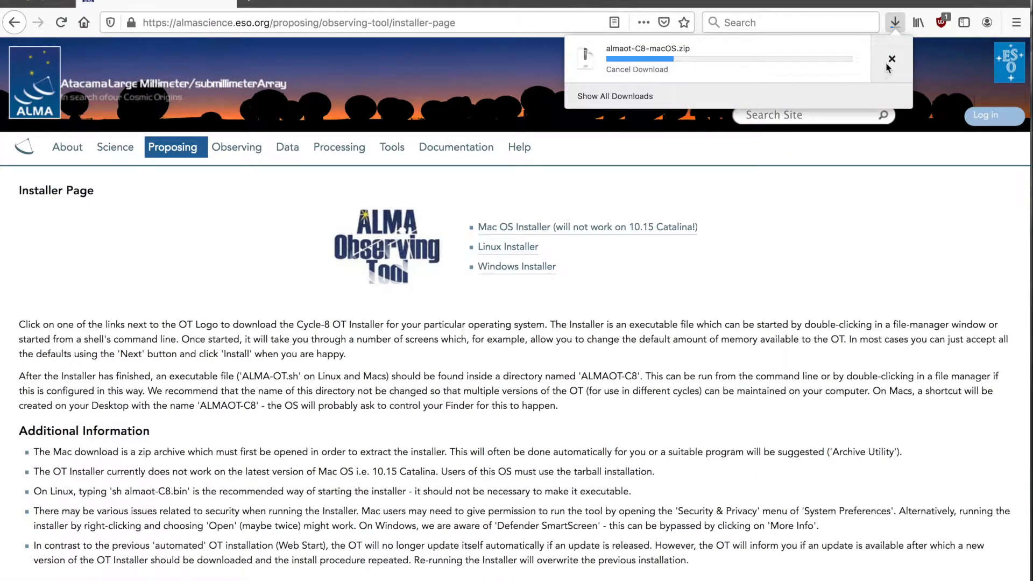
click(892, 60)
key(ctrl+Up)
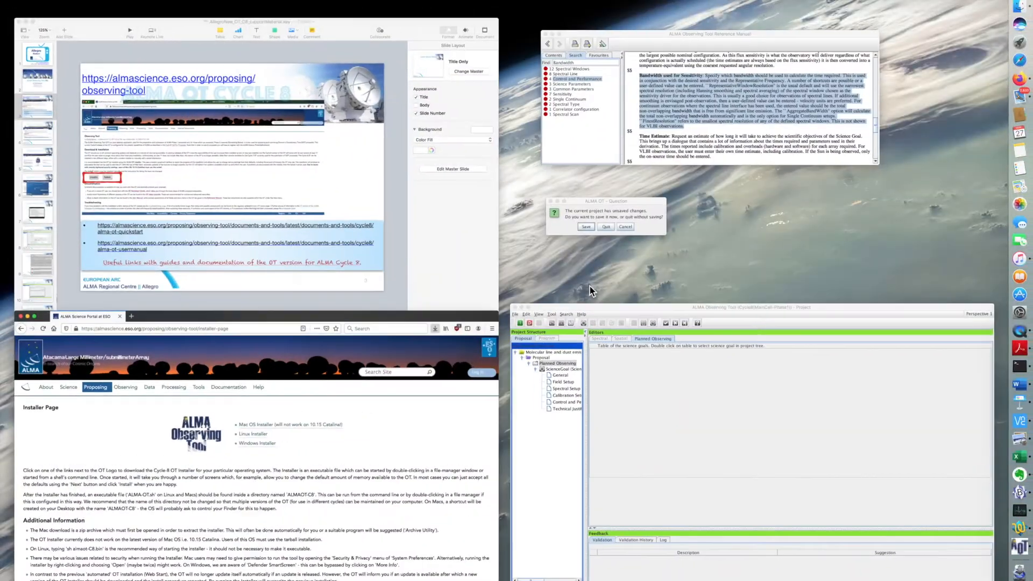
In Keynote, view slides 5 and 6 and reposition the installer-dialog screenshot on slide 6
click(317, 202)
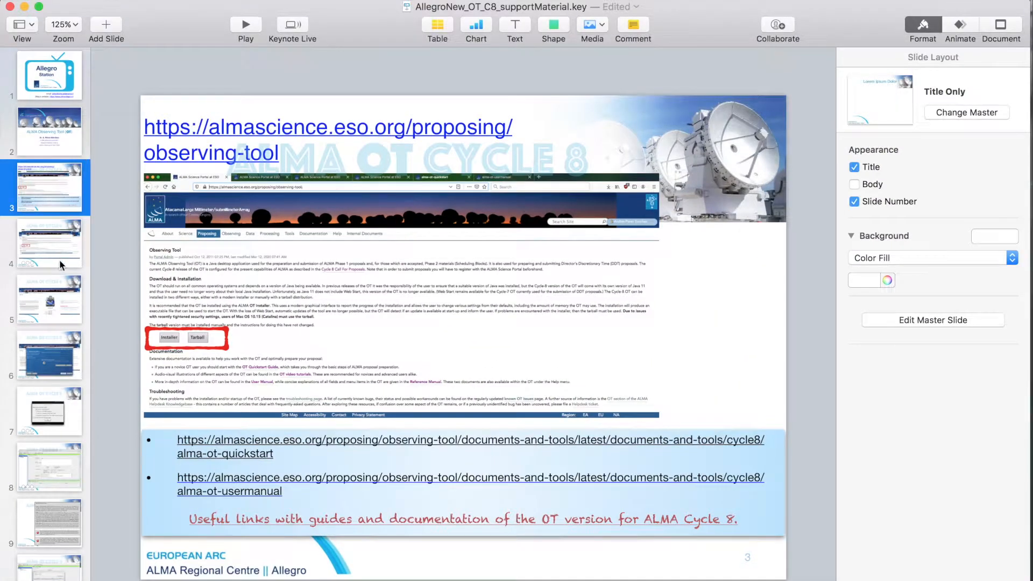
click(55, 309)
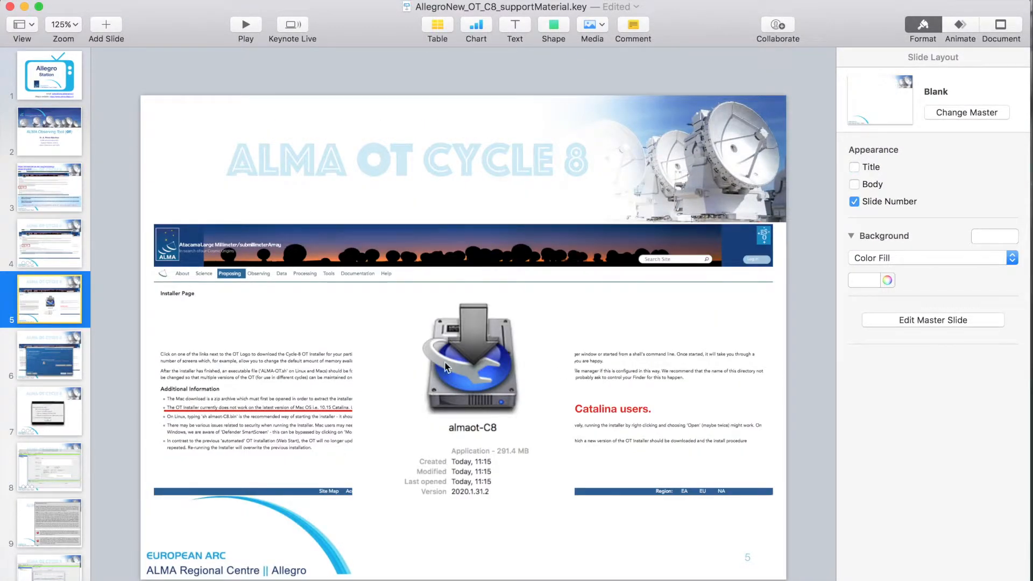
click(38, 370)
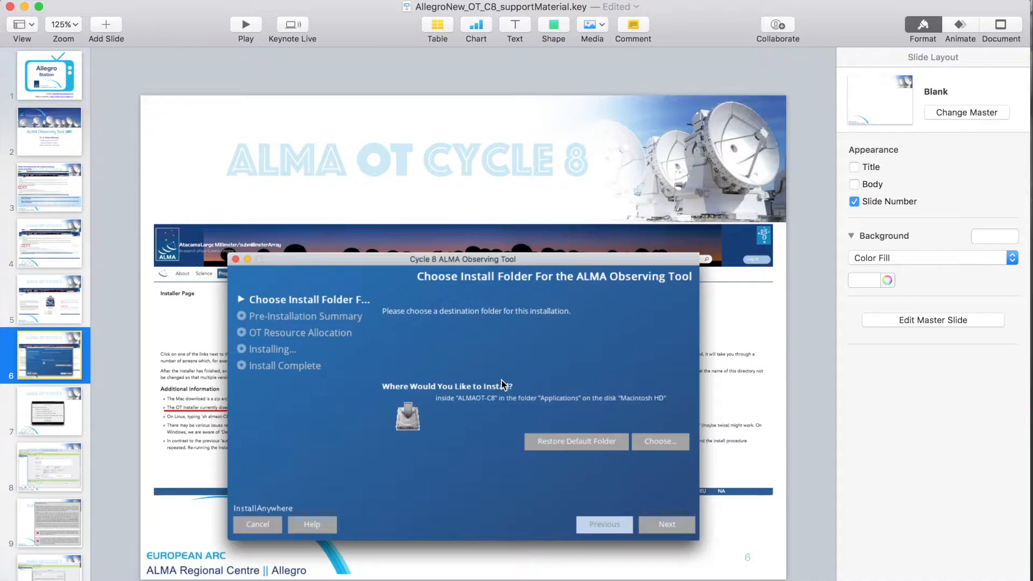
drag(422, 260, 429, 150)
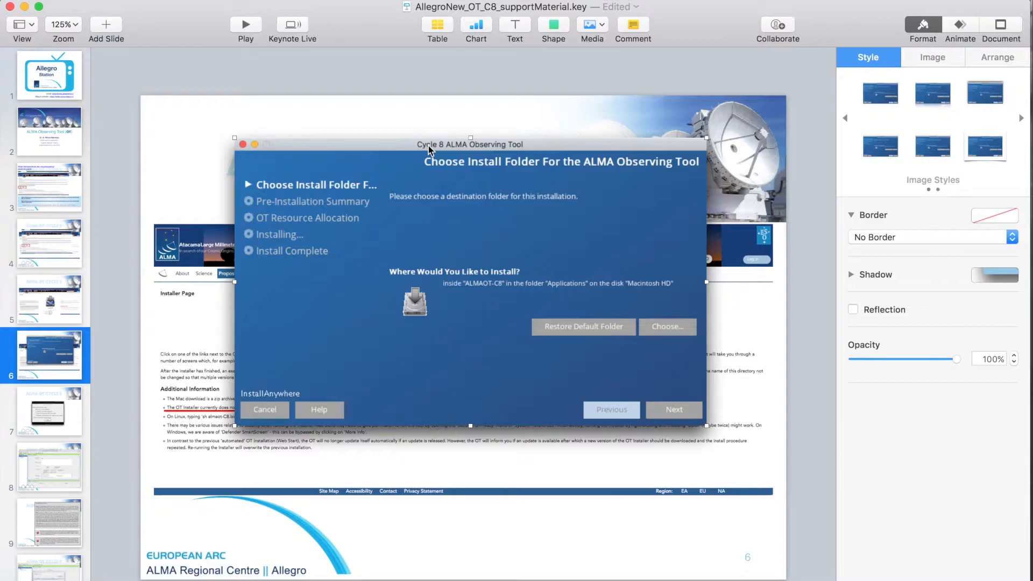
drag(430, 150, 424, 193)
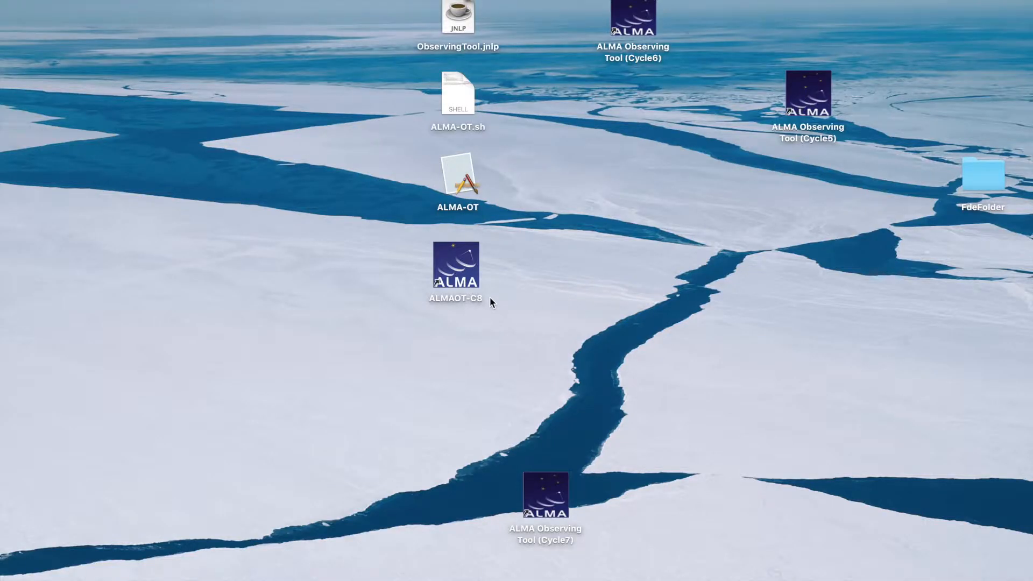
Launch ALMAOT-C8 and start a new proposal from the Startup Options dialog
double_click(460, 273)
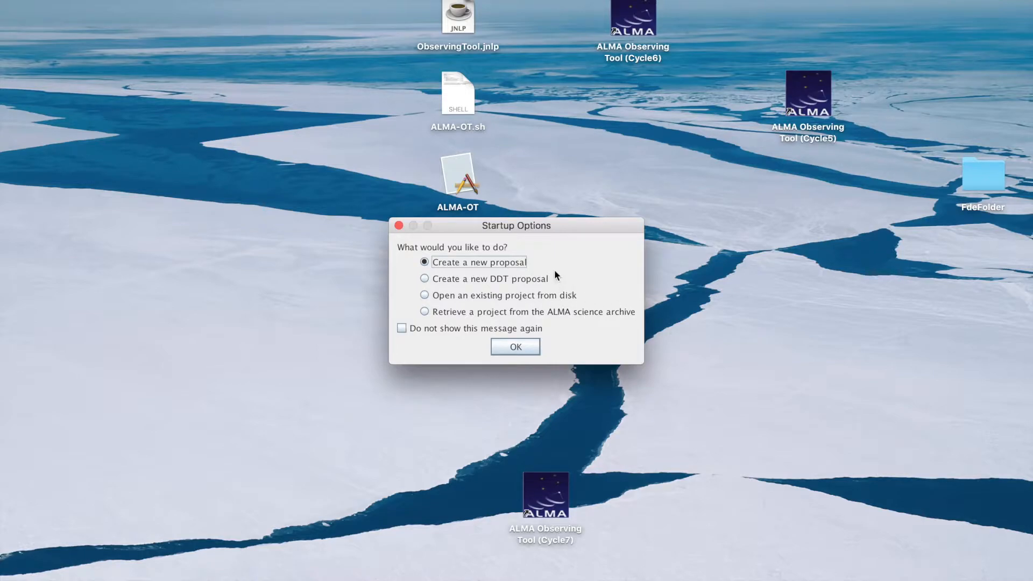
click(424, 312)
click(438, 263)
click(399, 226)
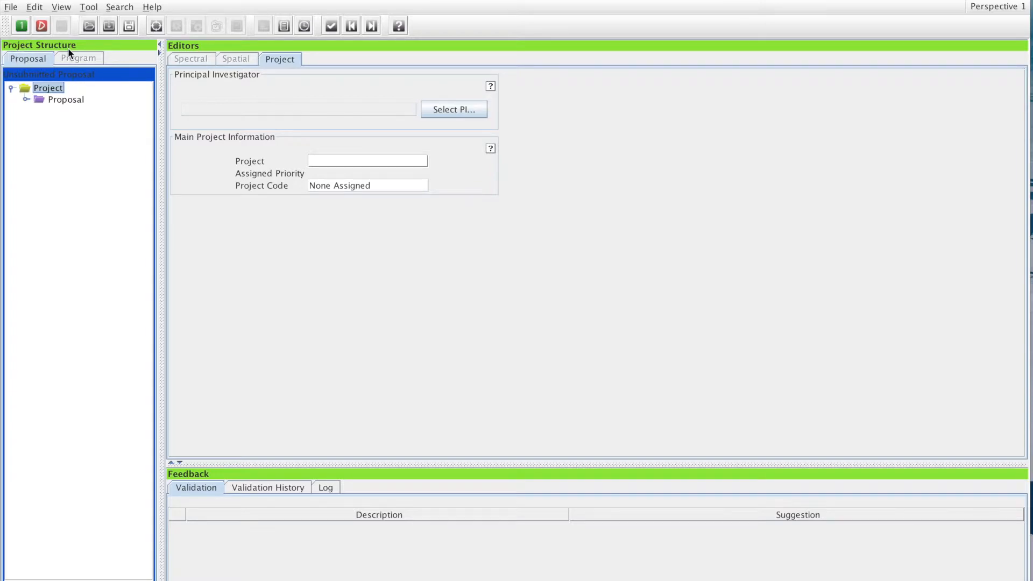
click(26, 100)
click(26, 99)
click(11, 88)
click(11, 88)
click(27, 100)
click(63, 101)
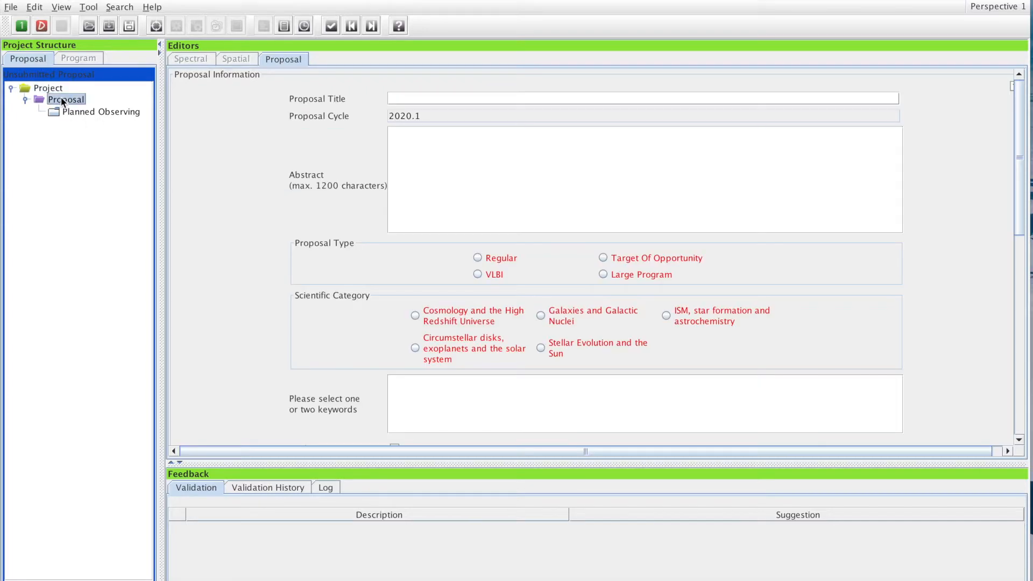
scroll(570, 292, down, 5)
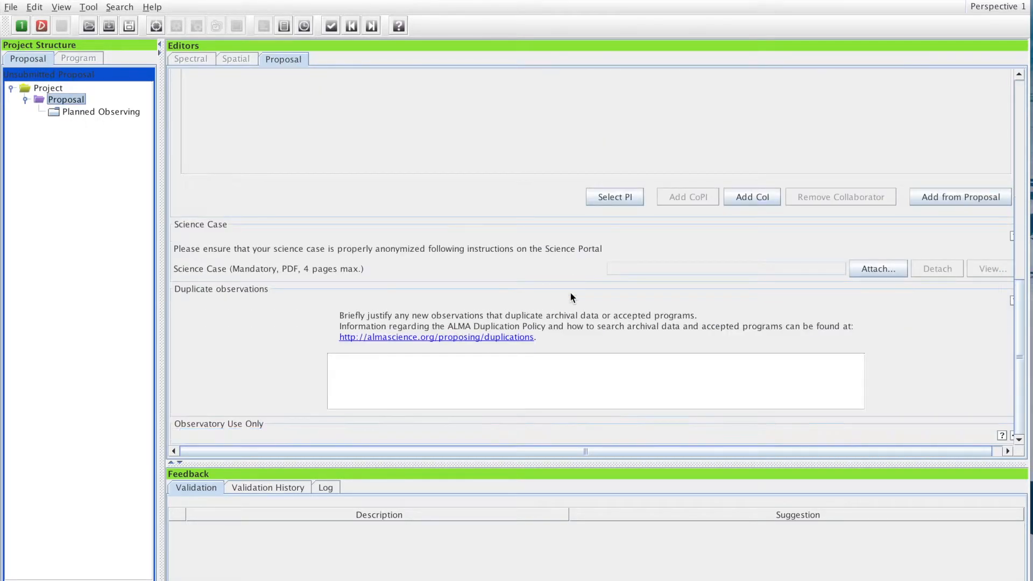
scroll(570, 292, up, 10)
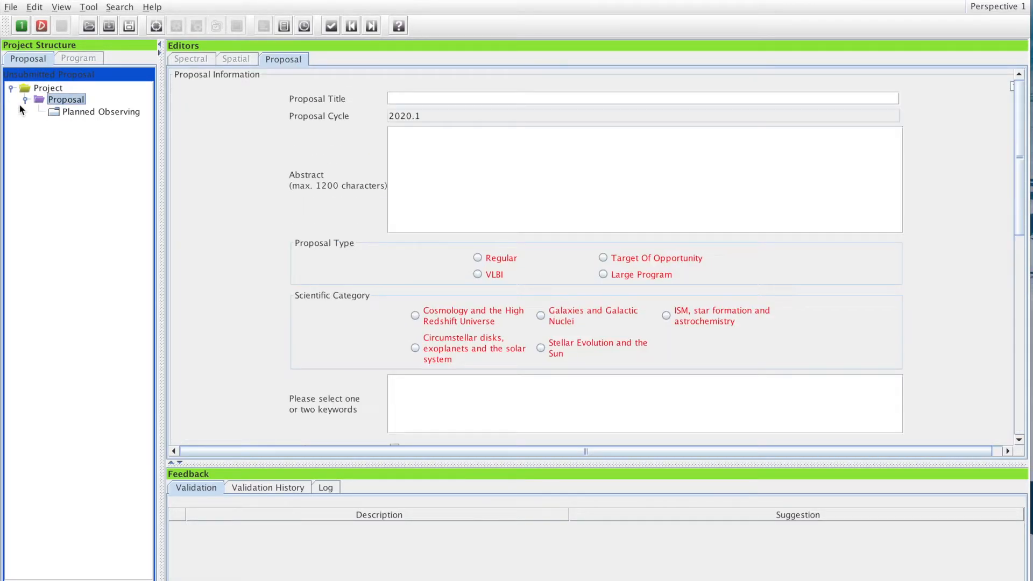
click(106, 113)
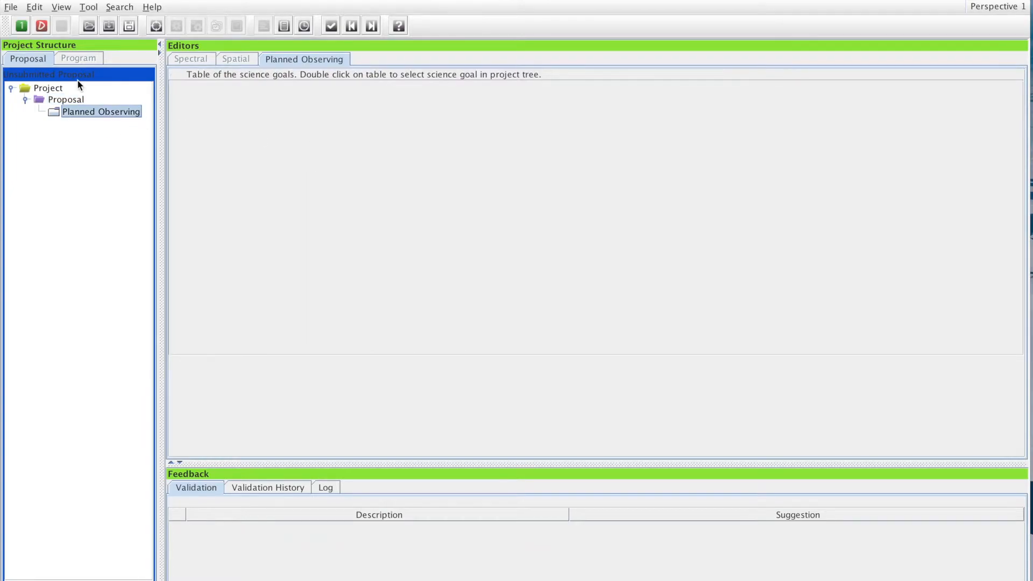
click(64, 100)
click(46, 88)
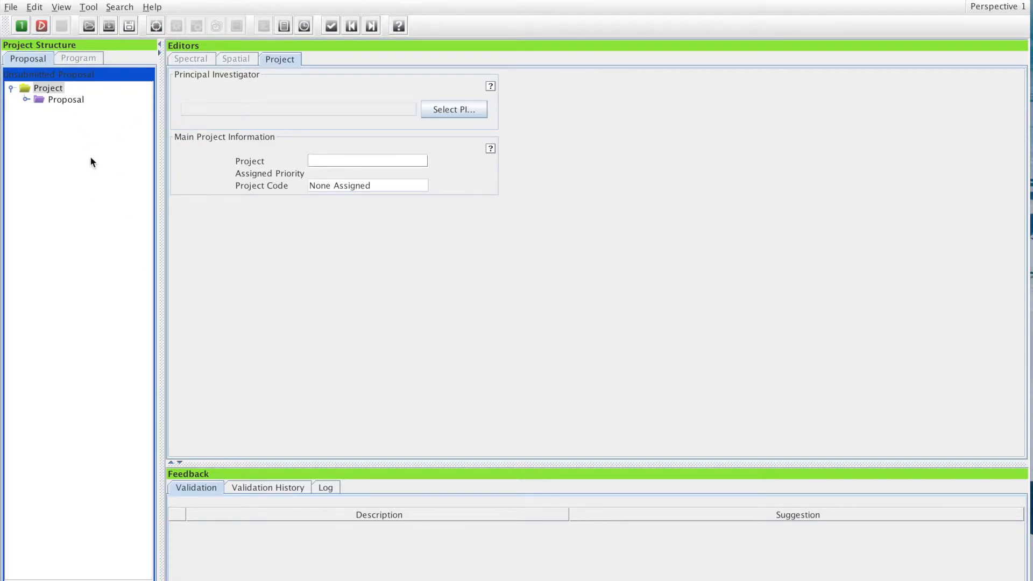
Find the investigator by searching on the PI's ALMA ID and assign them as Principal Investigator
click(461, 110)
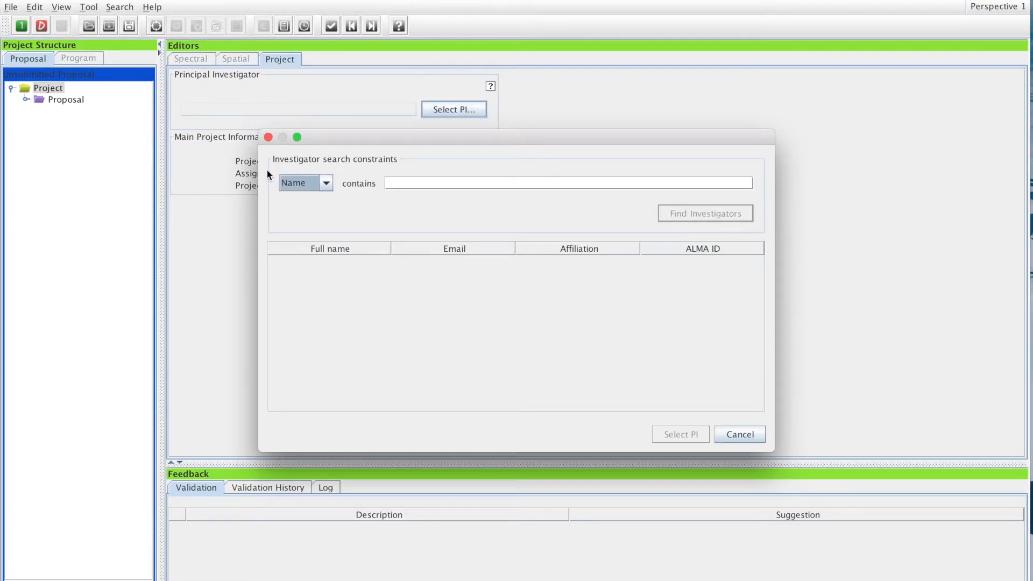
click(321, 182)
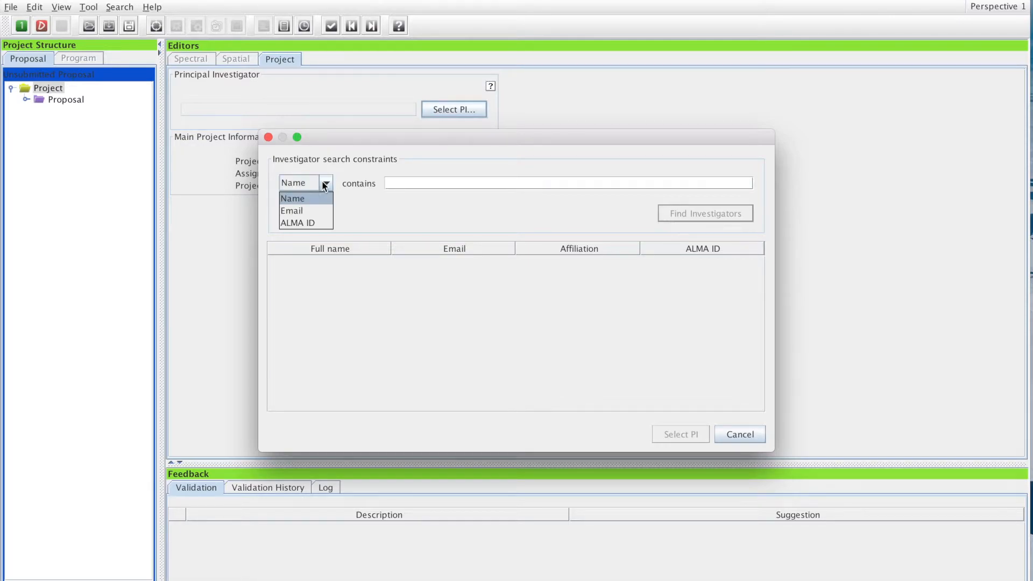
click(310, 224)
click(408, 185)
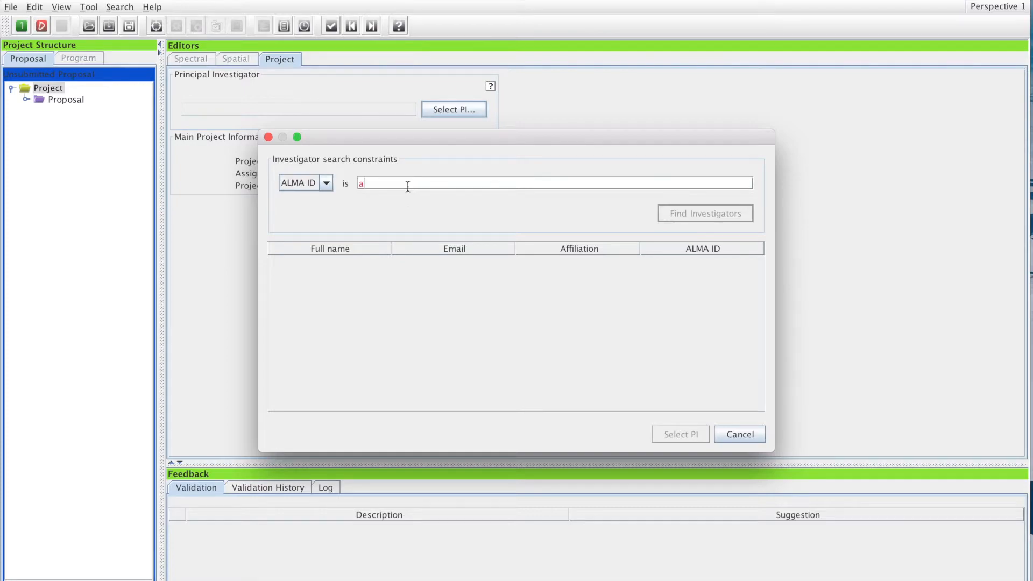
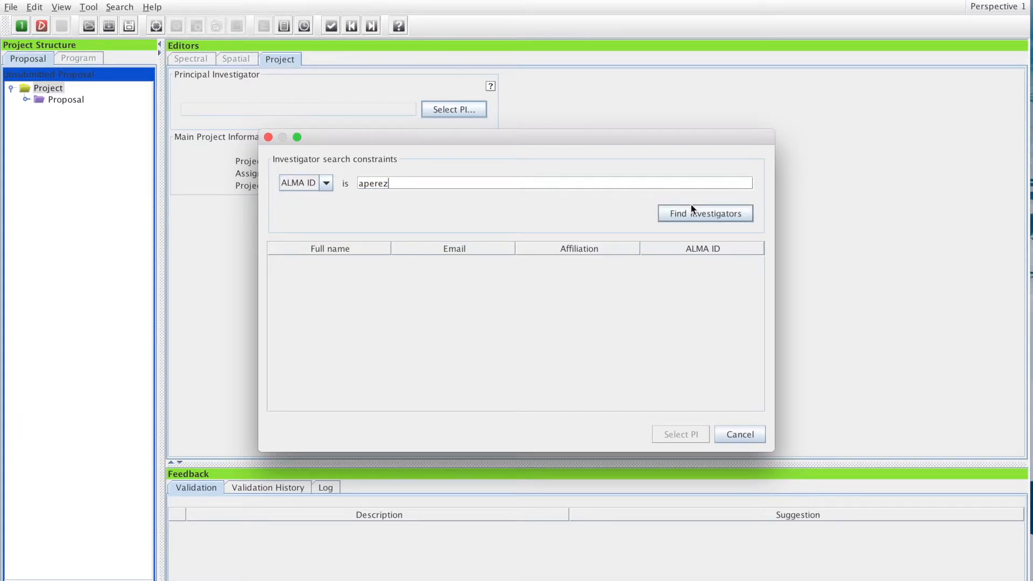
click(690, 212)
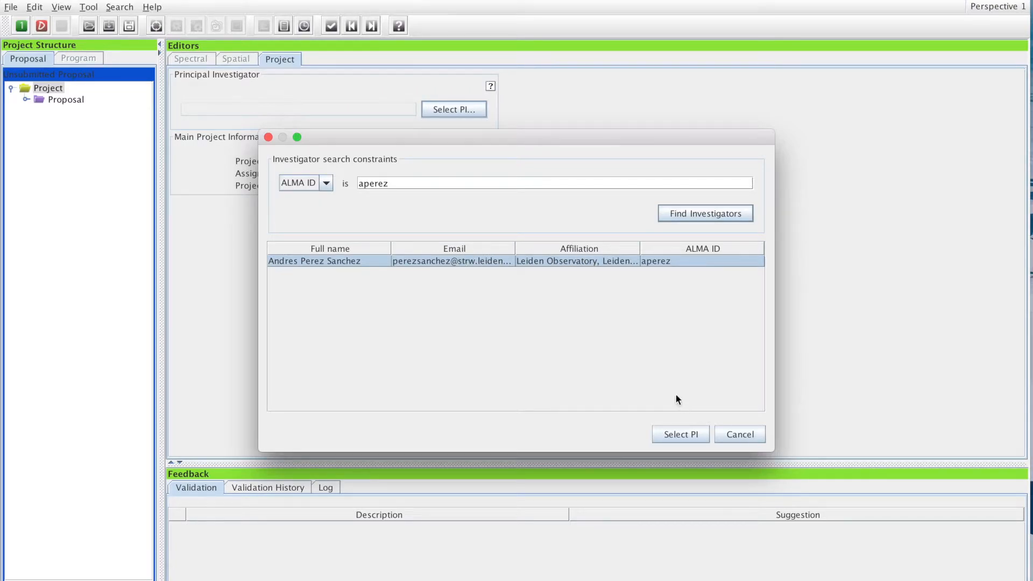
click(681, 433)
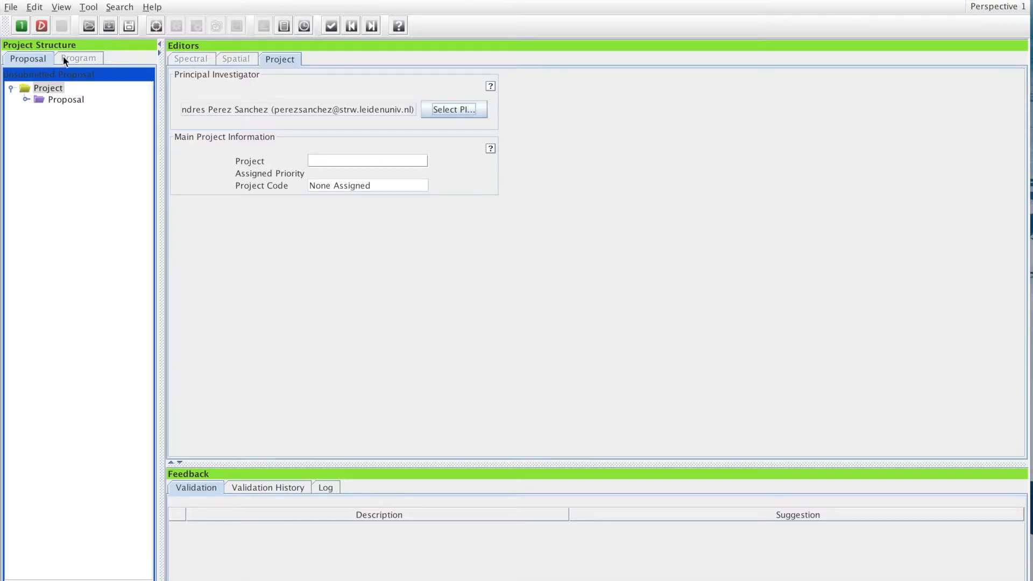
Enter the proposal title 'Molecular line and dust emission from my favorite astronomical source'
click(63, 101)
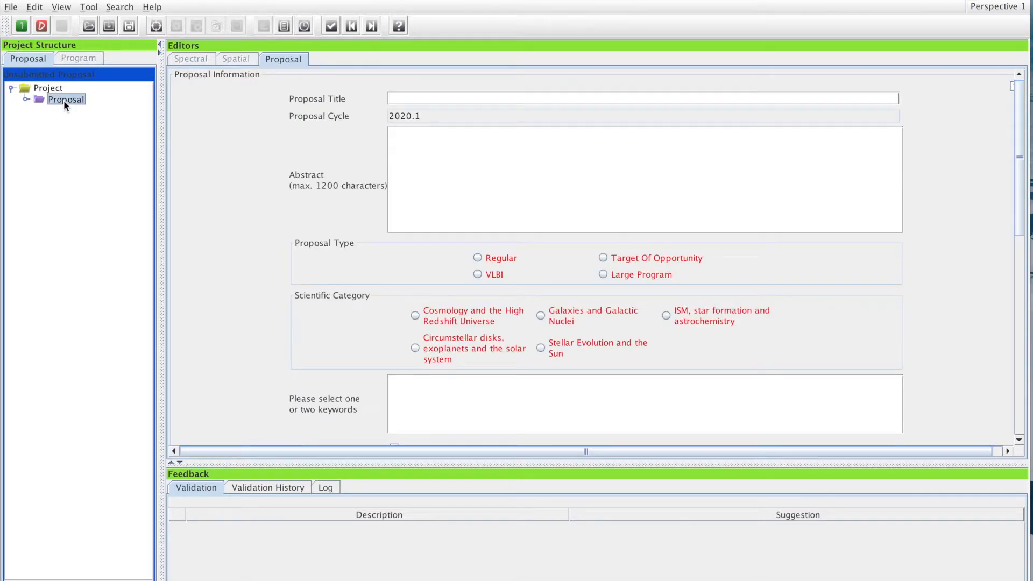
click(422, 100)
text(m)
key(BackSpace)
text(Molc)
key(BackSpace)
text(ecular line and dust emission from m)
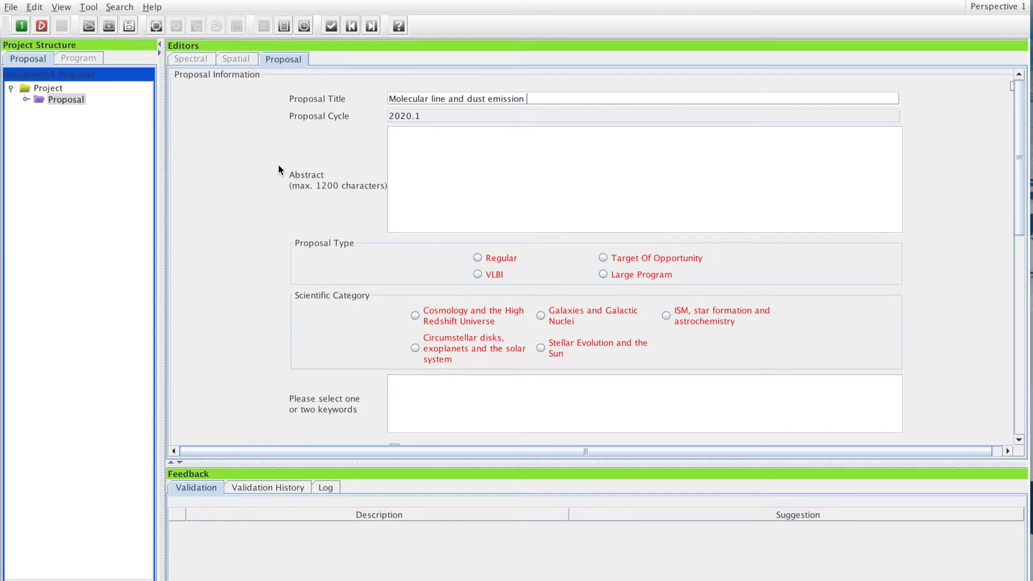
text(y favorite astronomical source)
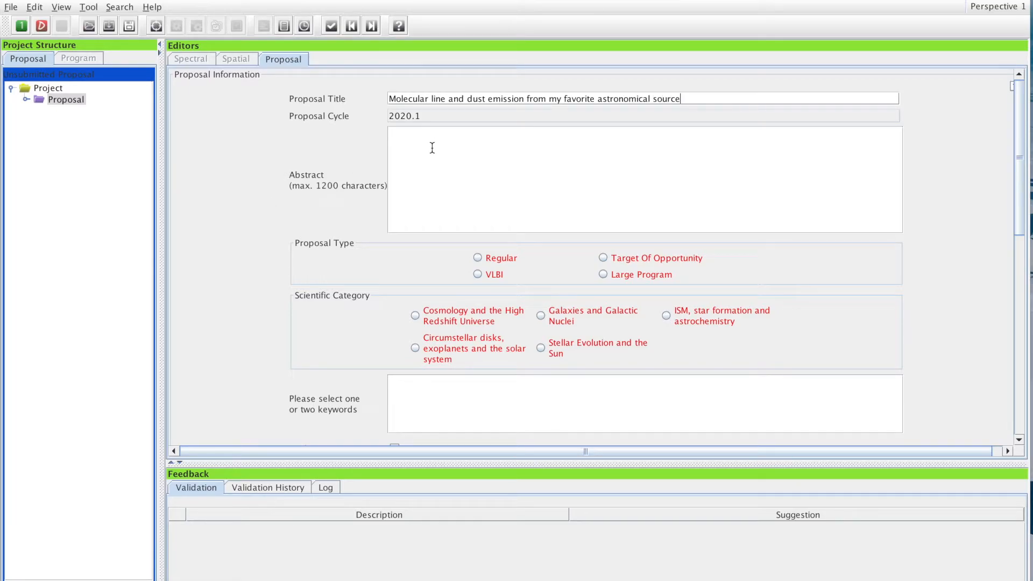
Commit the proposal title by moving into the Abstract box
click(432, 148)
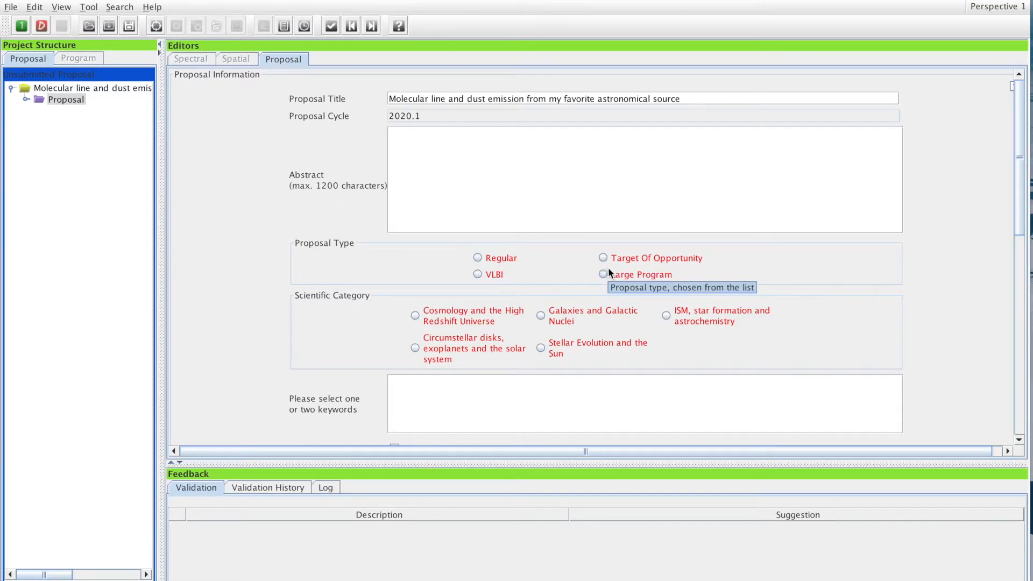
Set the proposal type to Regular and the category to ISM, star formation and astrochemistry
click(491, 262)
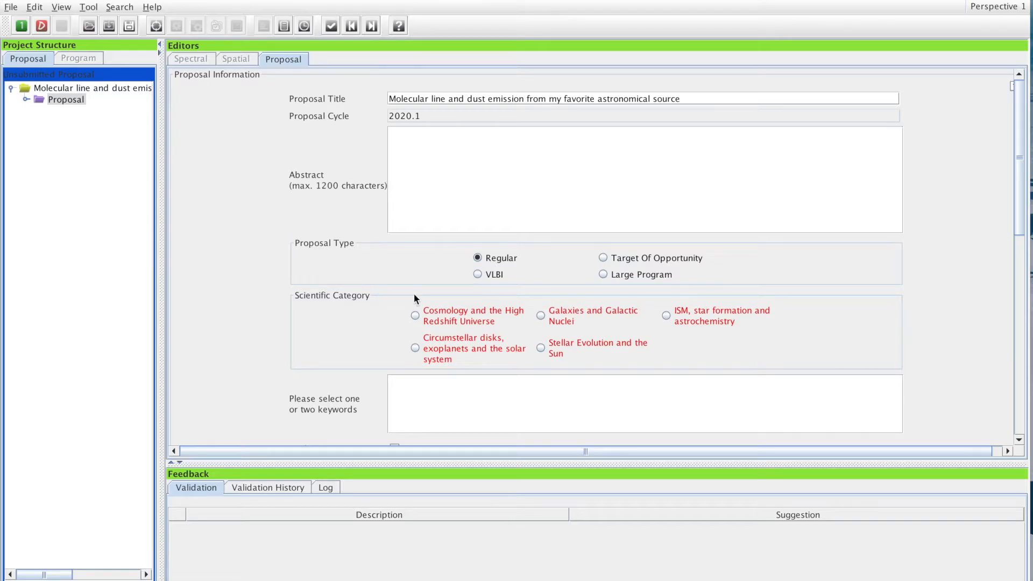
scroll(277, 243, down, 3)
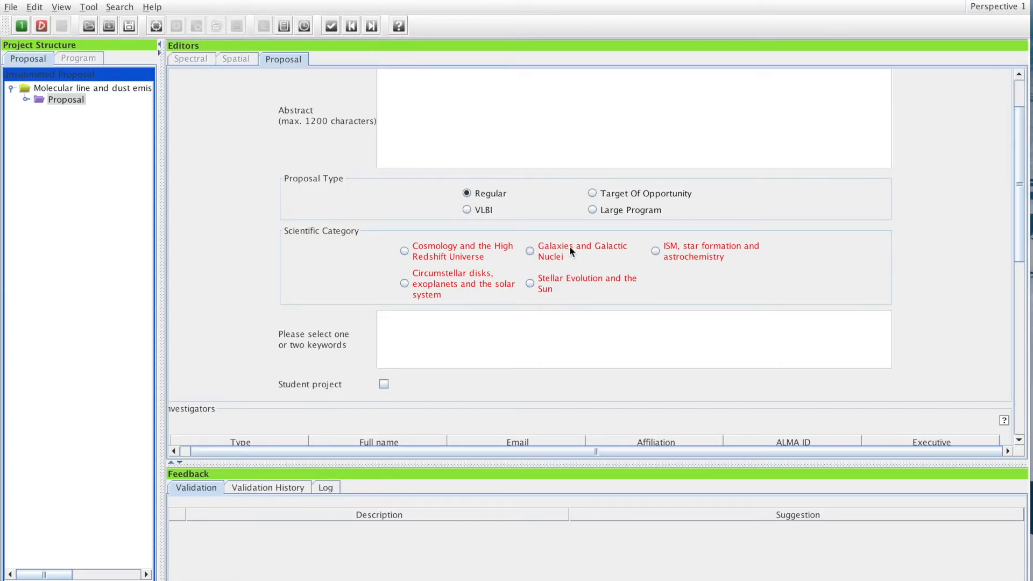
scroll(887, 257, up, 3)
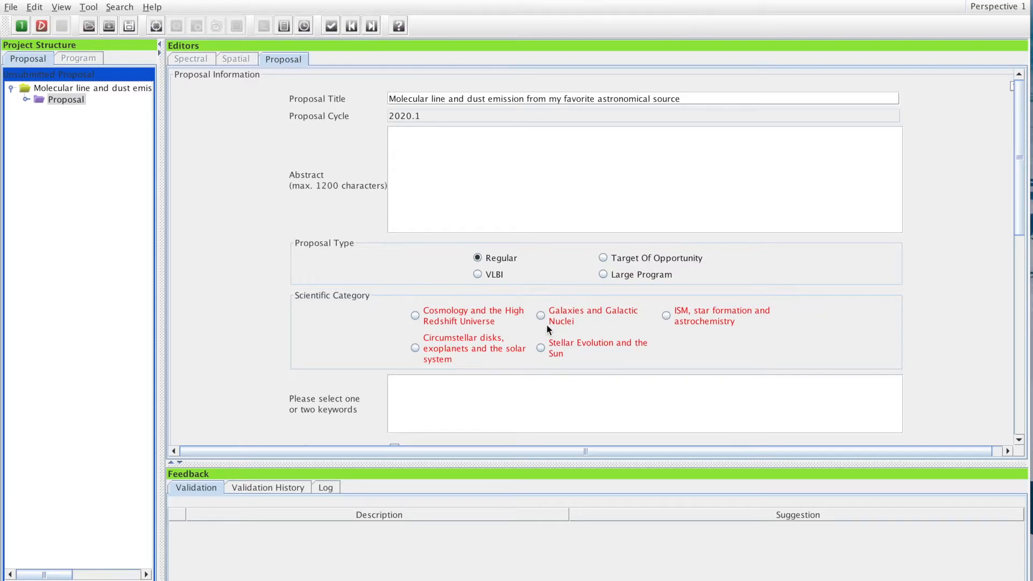
click(667, 316)
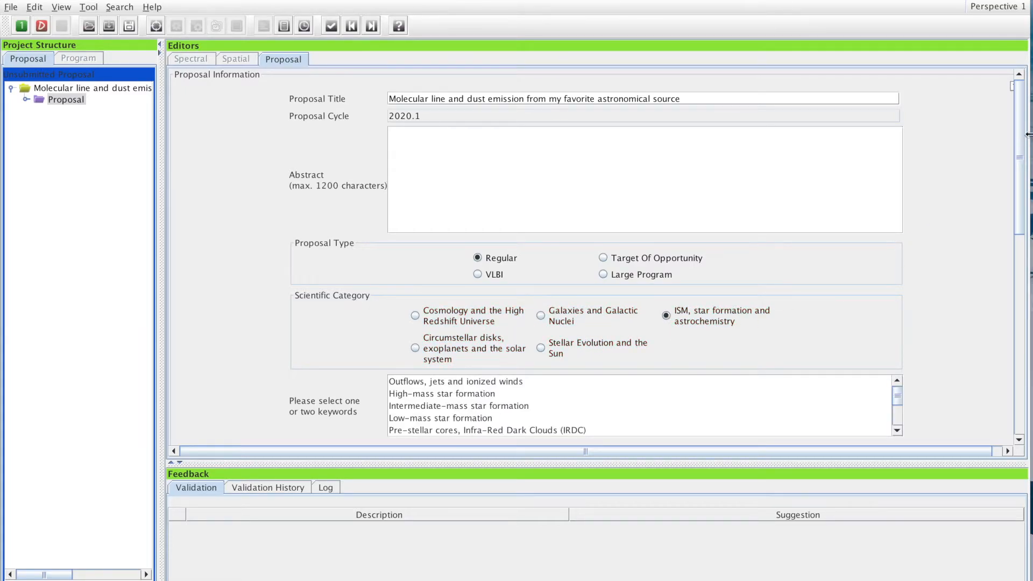
drag(1024, 139, 1024, 153)
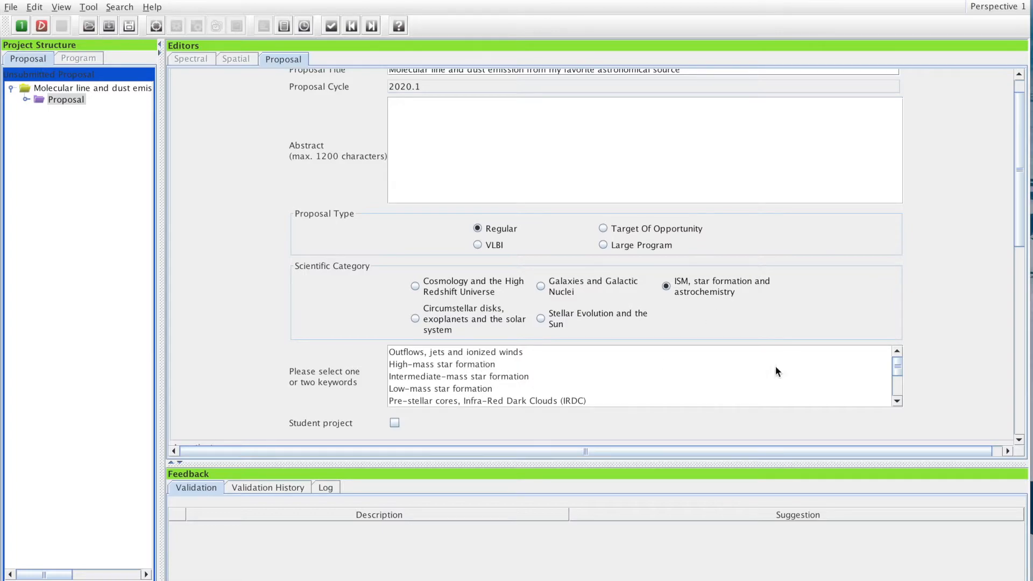
Choose Astrochemistry as the science keyword after trying several other keywords
click(474, 351)
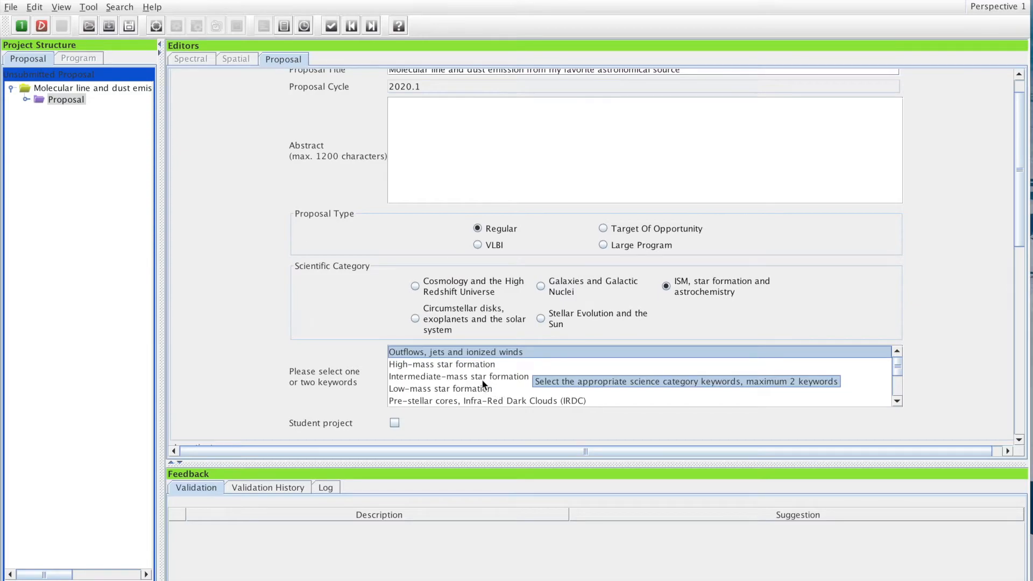
click(466, 381)
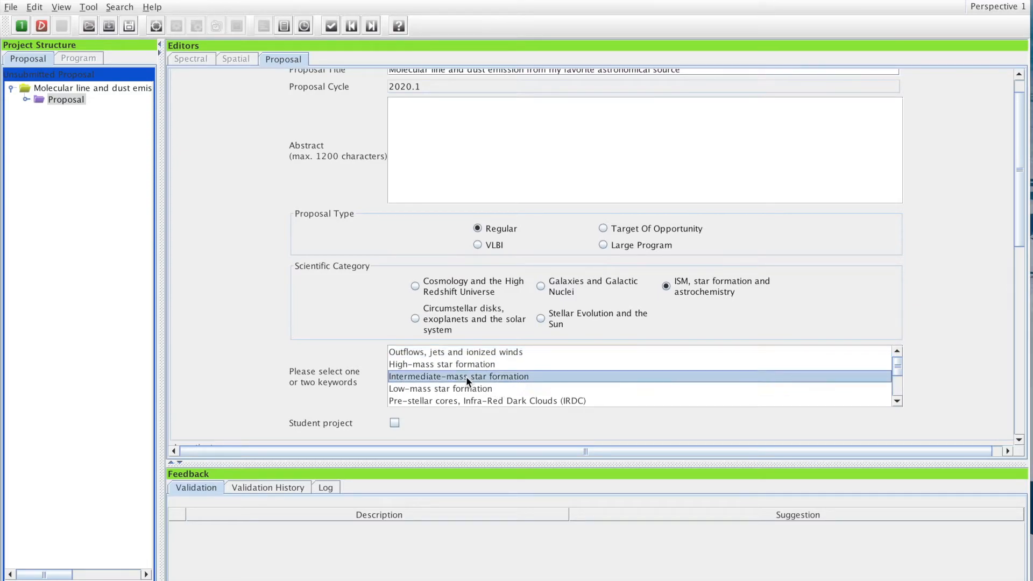
click(462, 402)
click(460, 353)
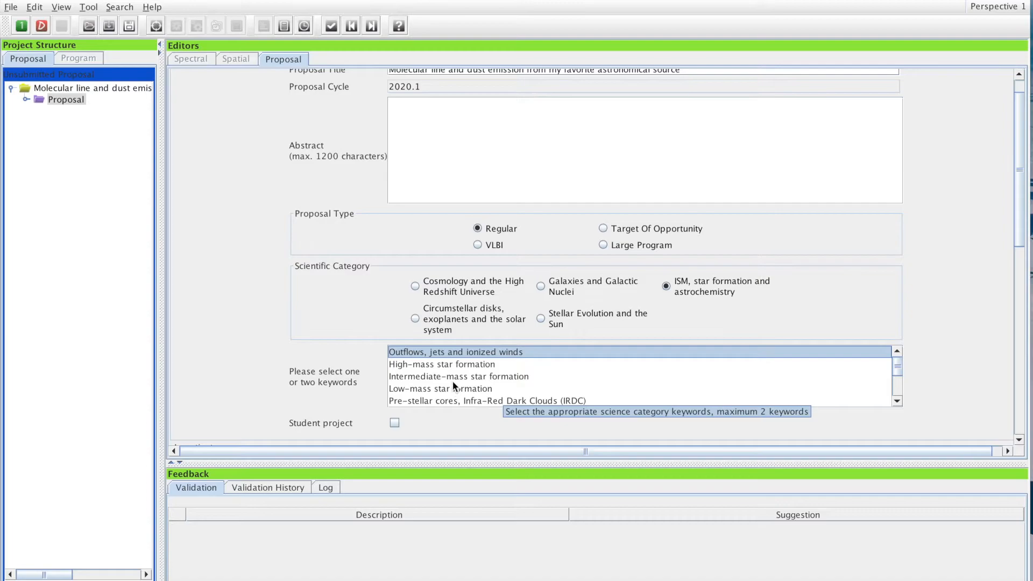
scroll(453, 381, down, 1)
click(430, 377)
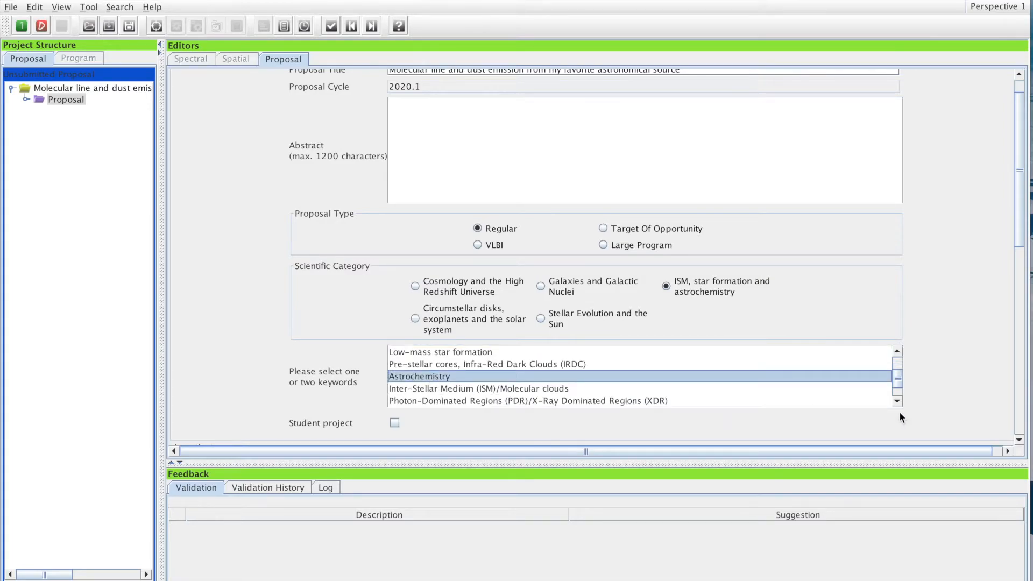
drag(1021, 199, 1025, 258)
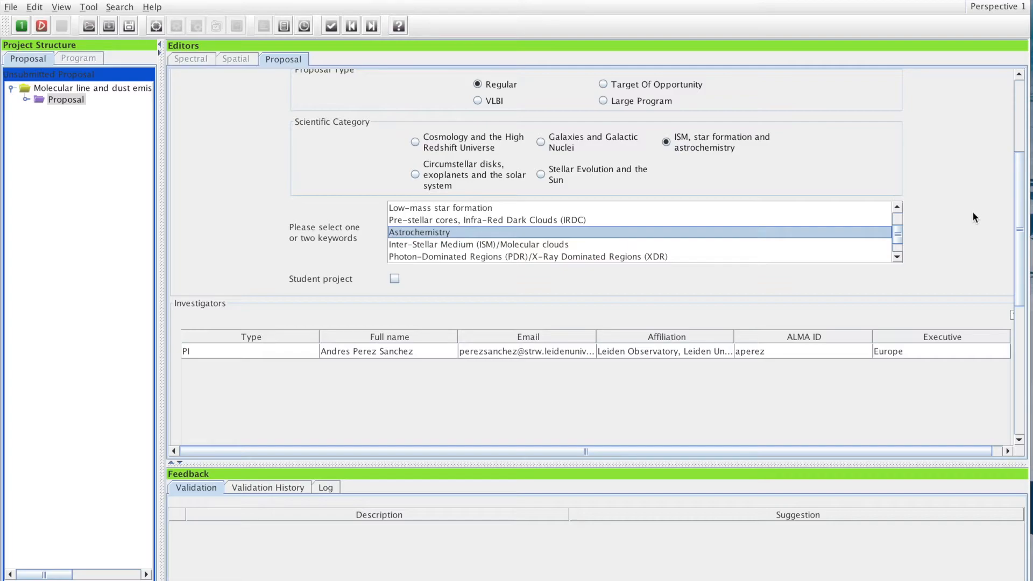
Scroll to the Investigators section and start adding a co-investigator with Add CoI
scroll(968, 213, down, 6)
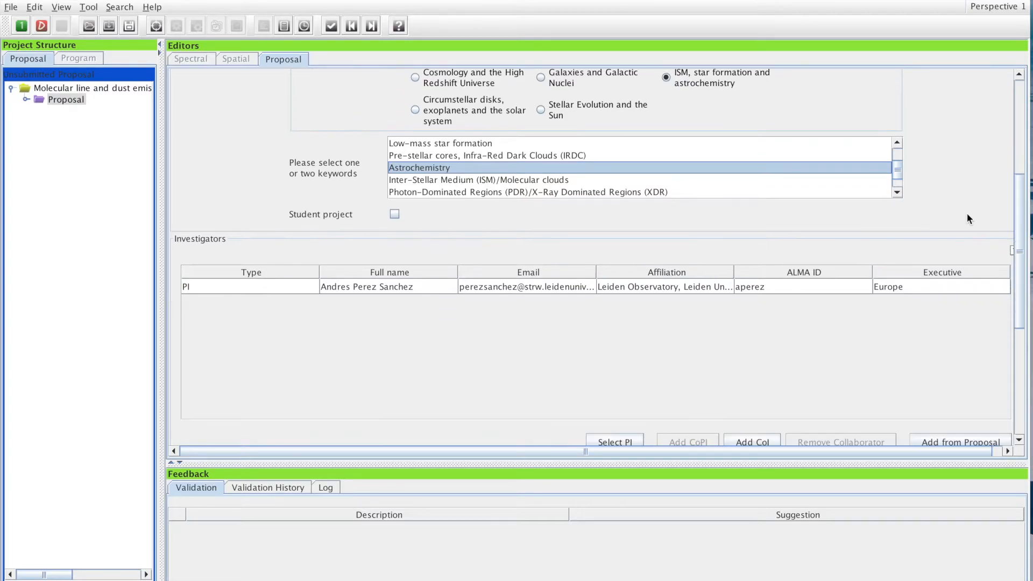
scroll(967, 213, up, 3)
scroll(967, 219, down, 2)
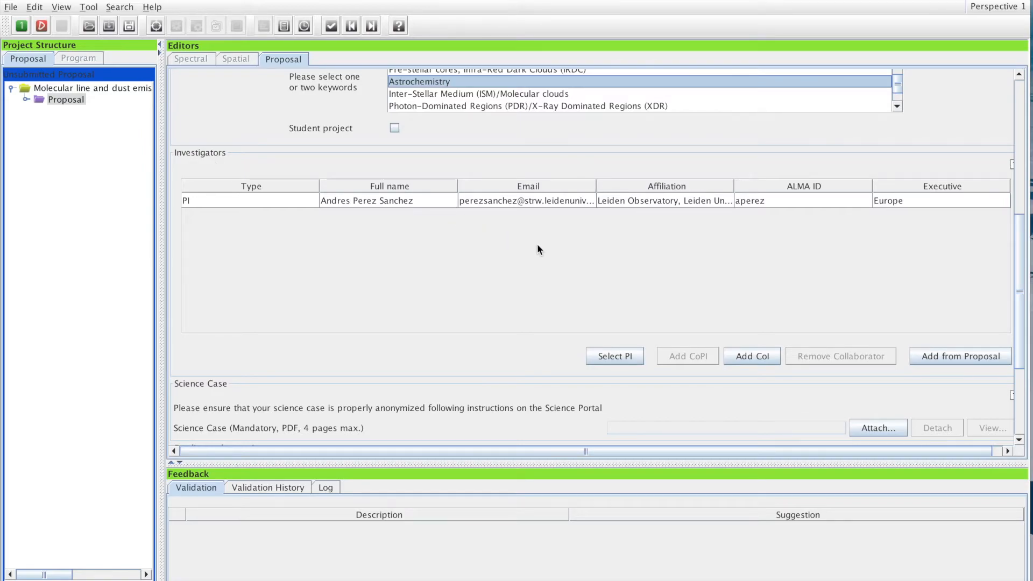
click(748, 356)
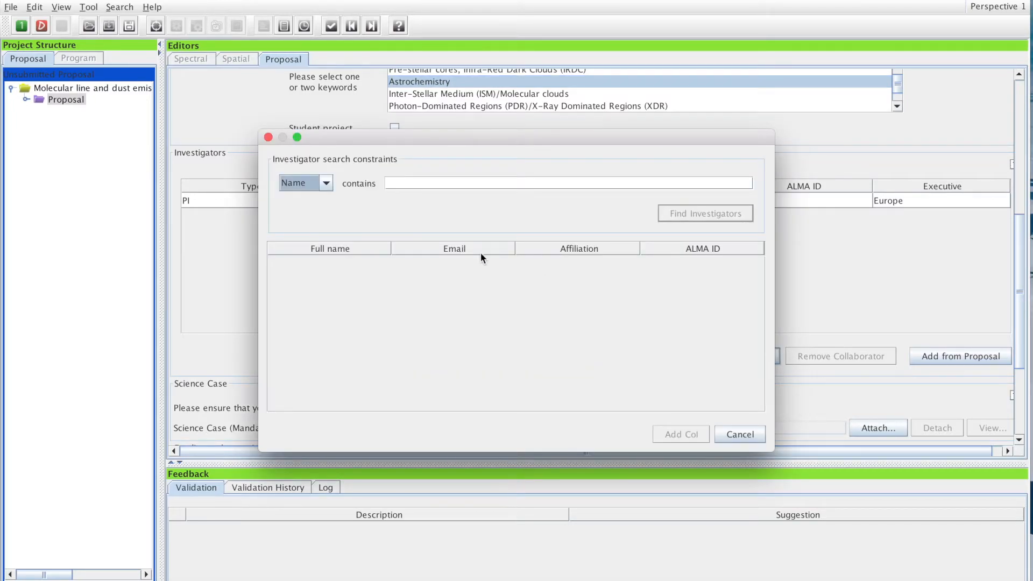
Search investigators by name for the co-investigator and add the match as CoI
click(326, 184)
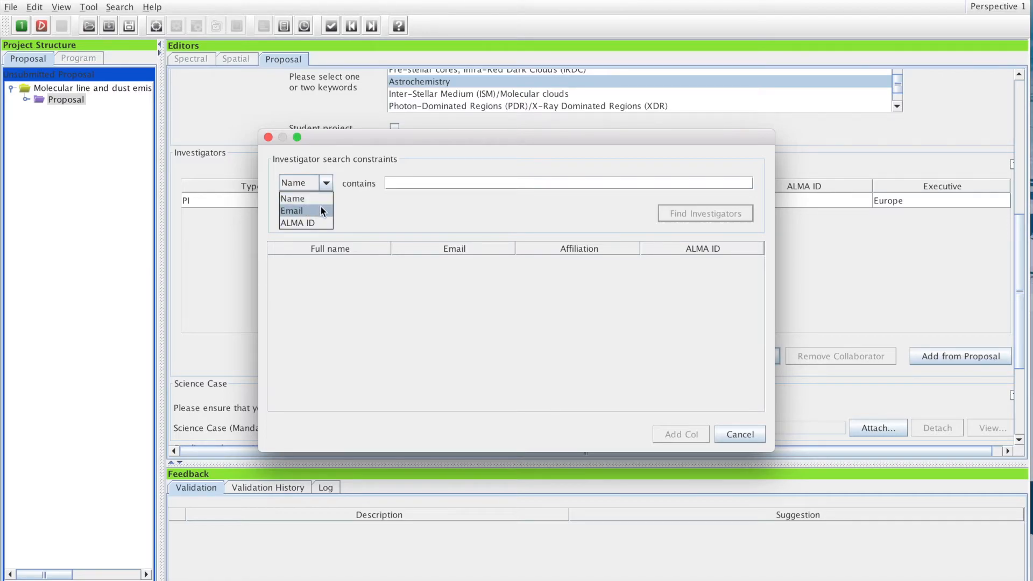
click(425, 184)
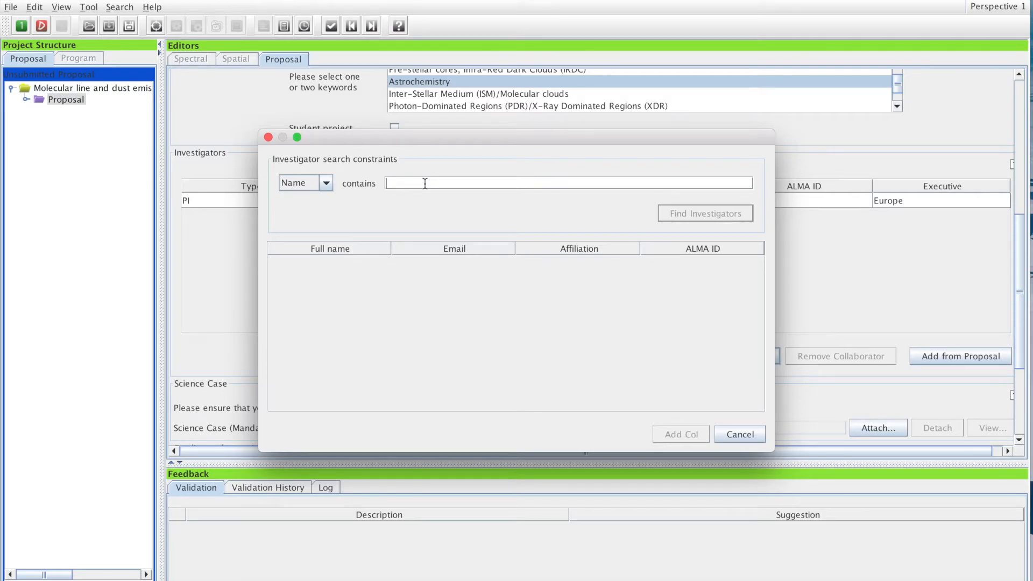
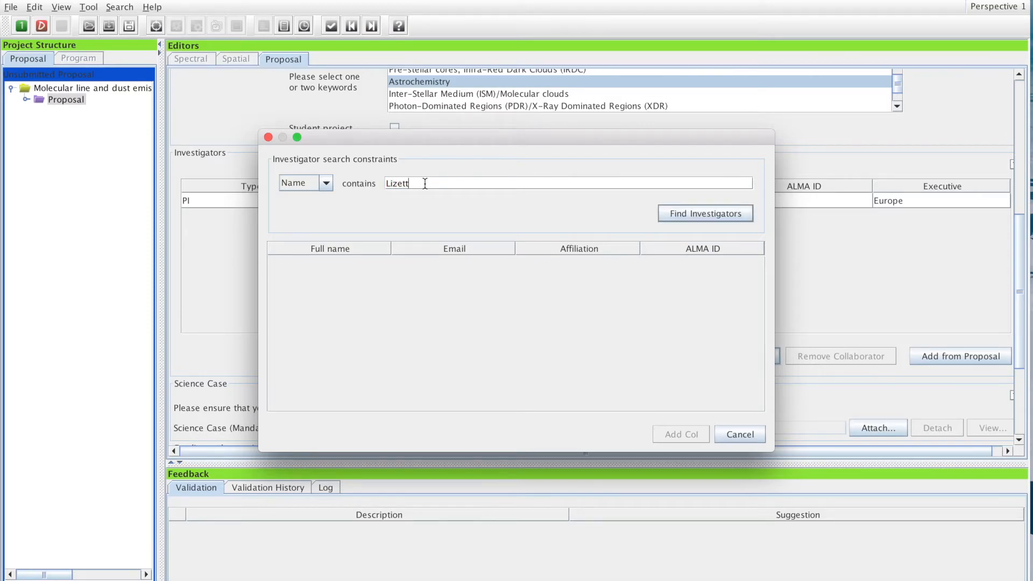
click(702, 213)
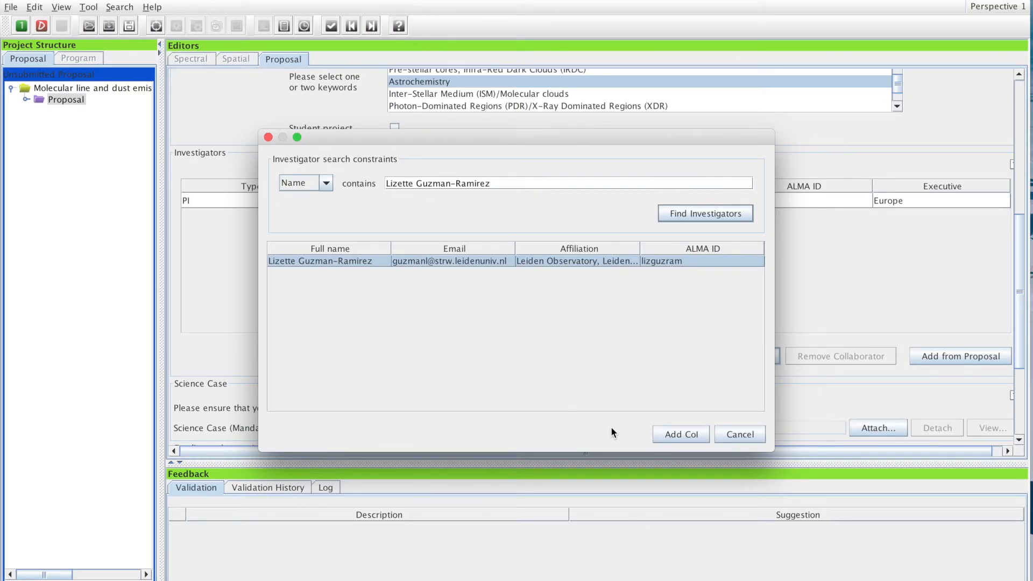
click(680, 435)
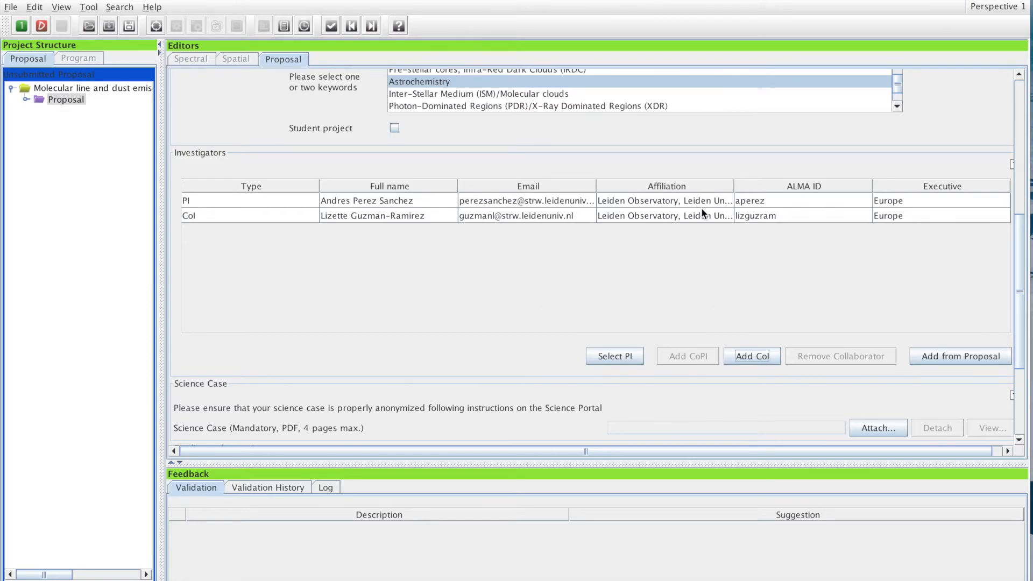
scroll(524, 247, down, 2)
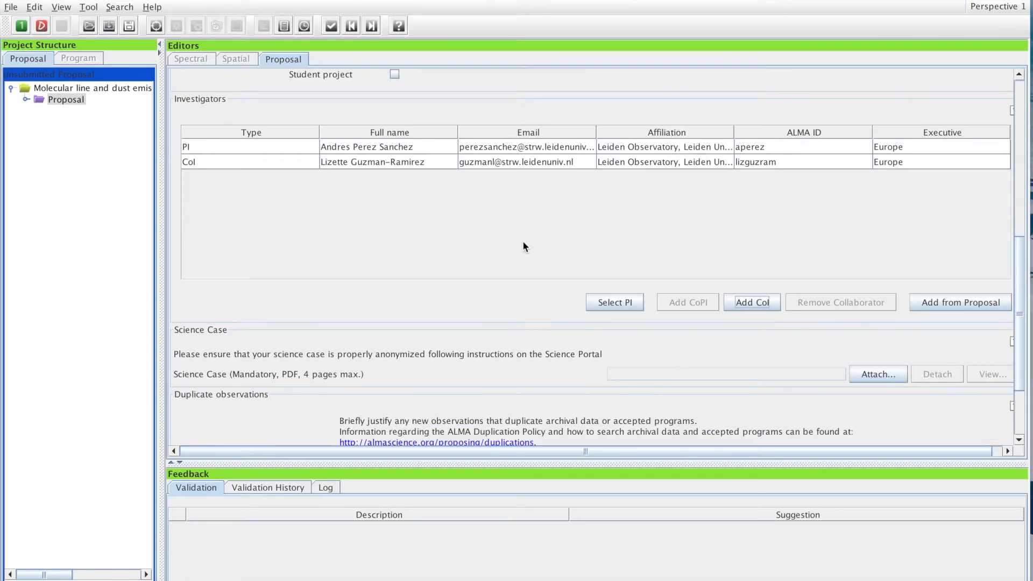
scroll(524, 247, down, 3)
scroll(372, 259, left, 2)
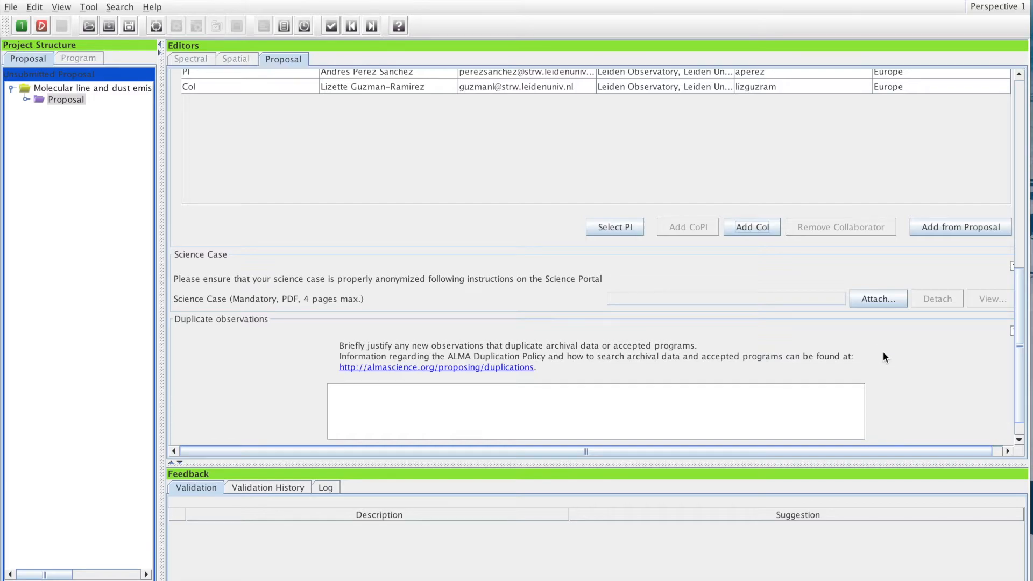
Attach Tpyx_ACA7m.pdf as the proposal's Science Case document
click(877, 302)
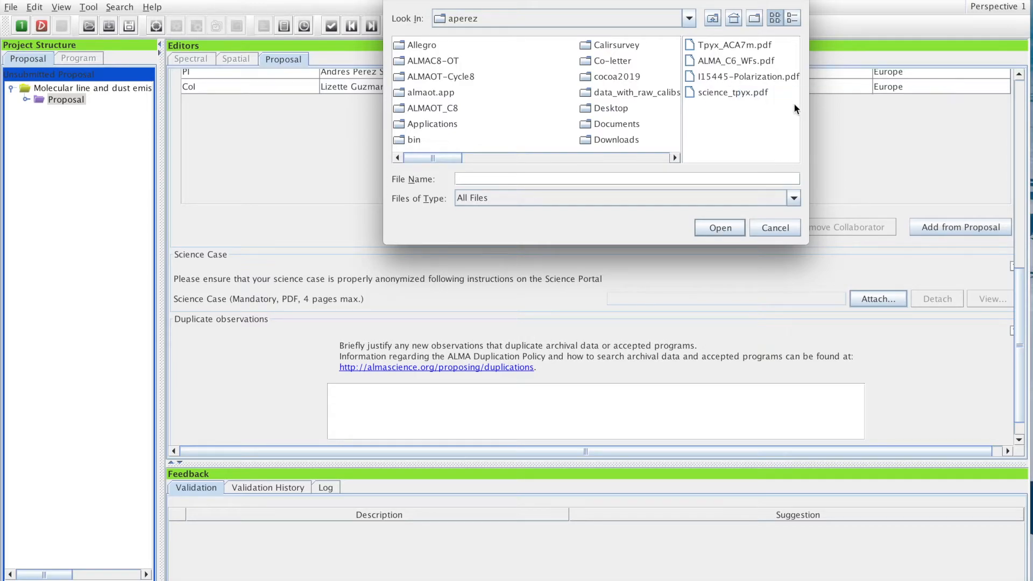
click(737, 44)
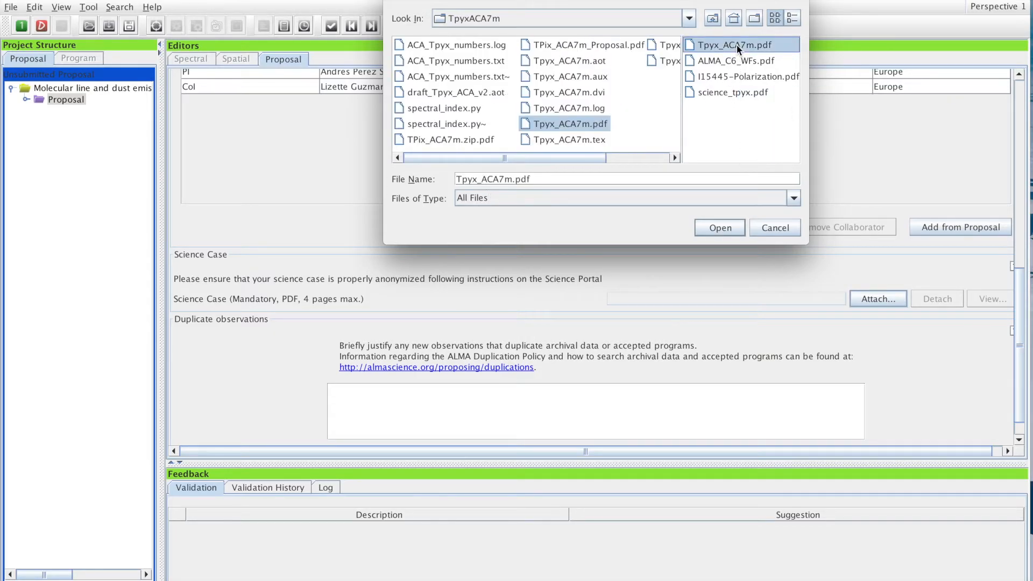
click(715, 231)
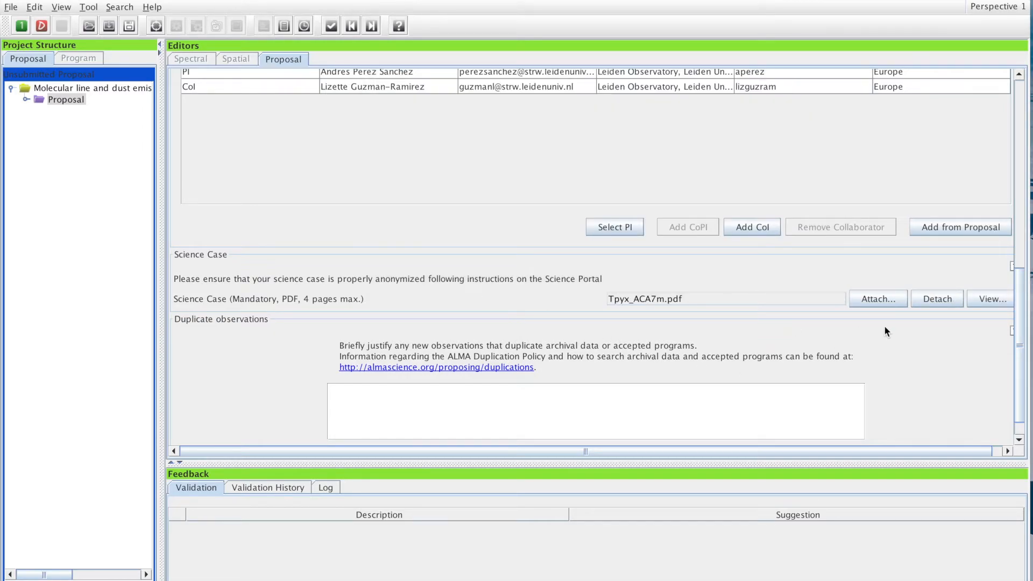
click(990, 299)
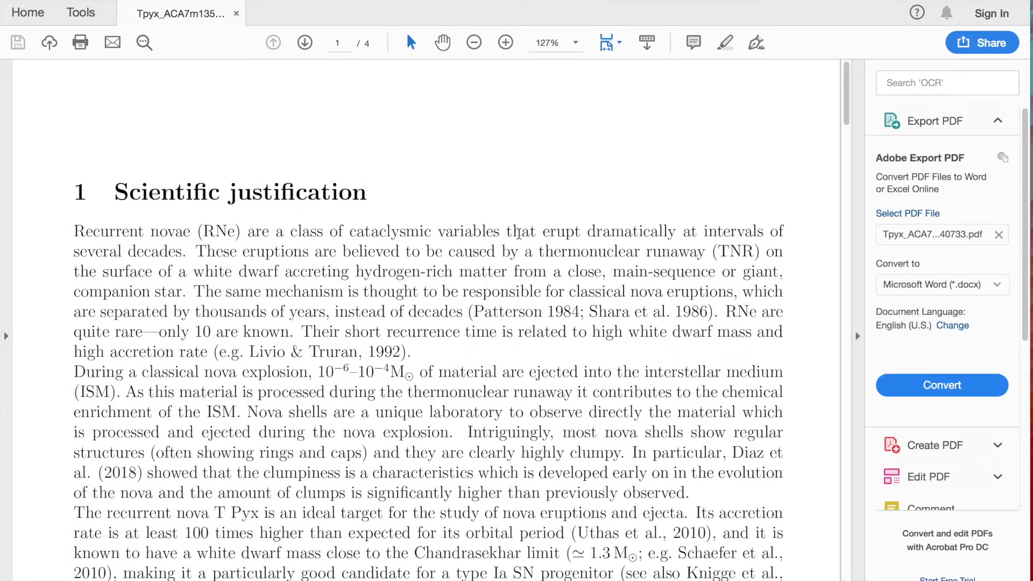
key(ctrl+Up)
mouse_move(476, 25)
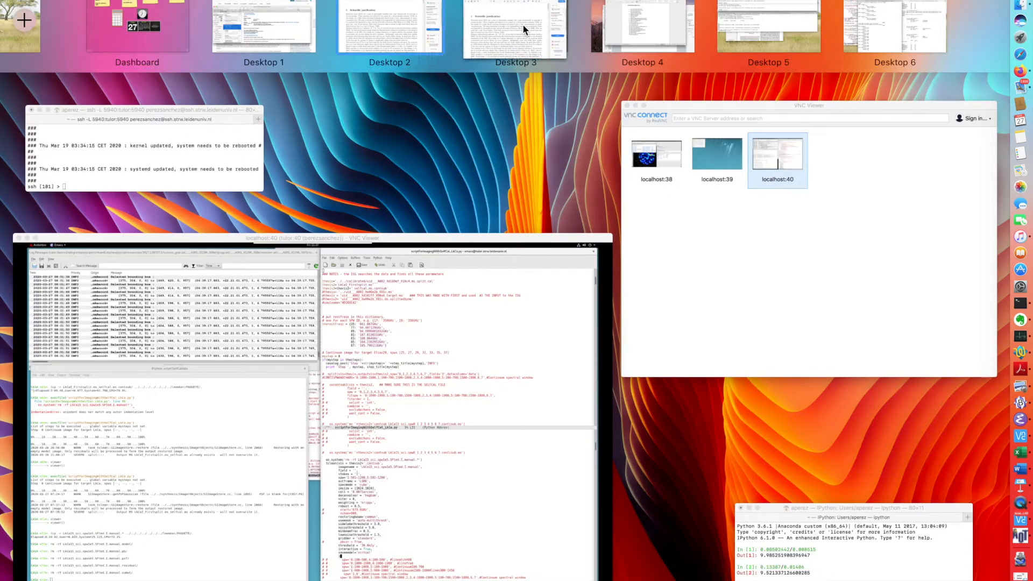
click(524, 24)
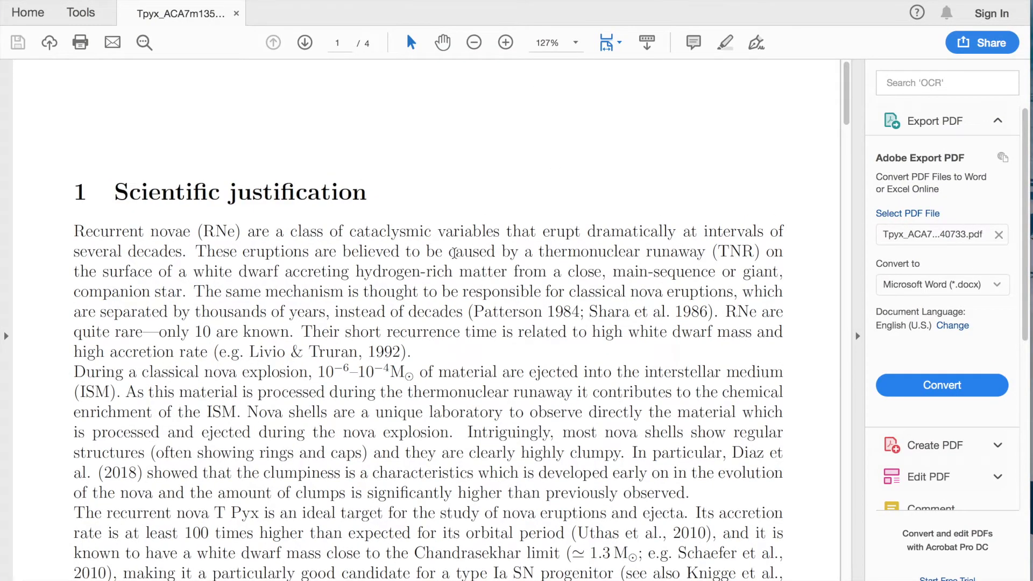
key(ctrl+Up)
click(733, 445)
scroll(587, 294, down, 20)
scroll(587, 295, down, 20)
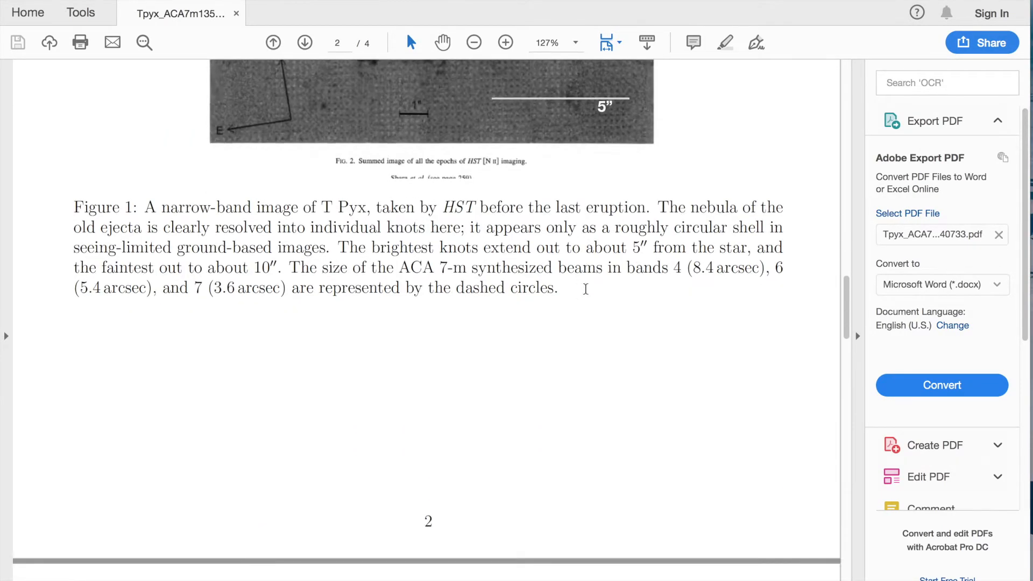
scroll(586, 290, down, 20)
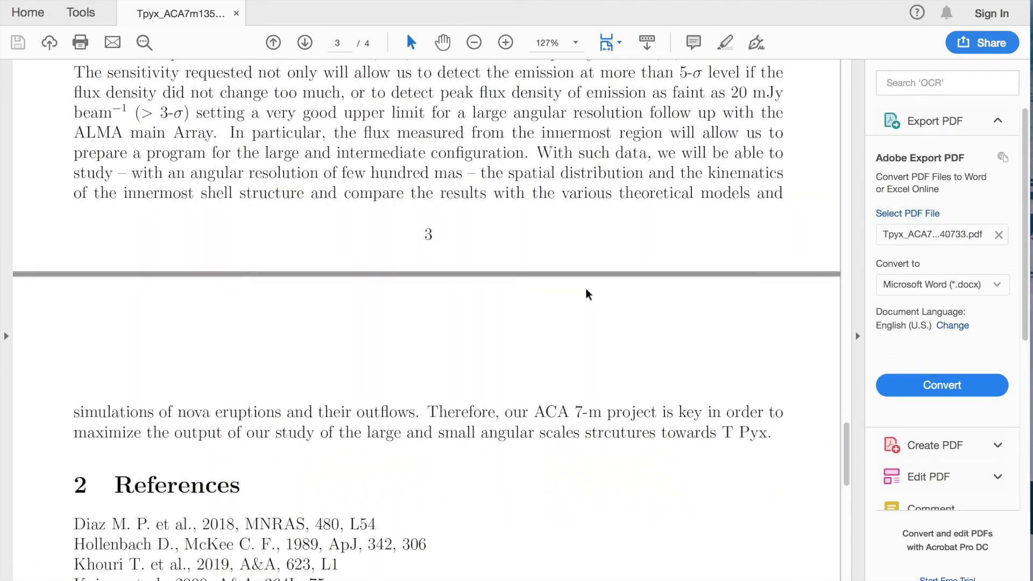
scroll(589, 294, up, 20)
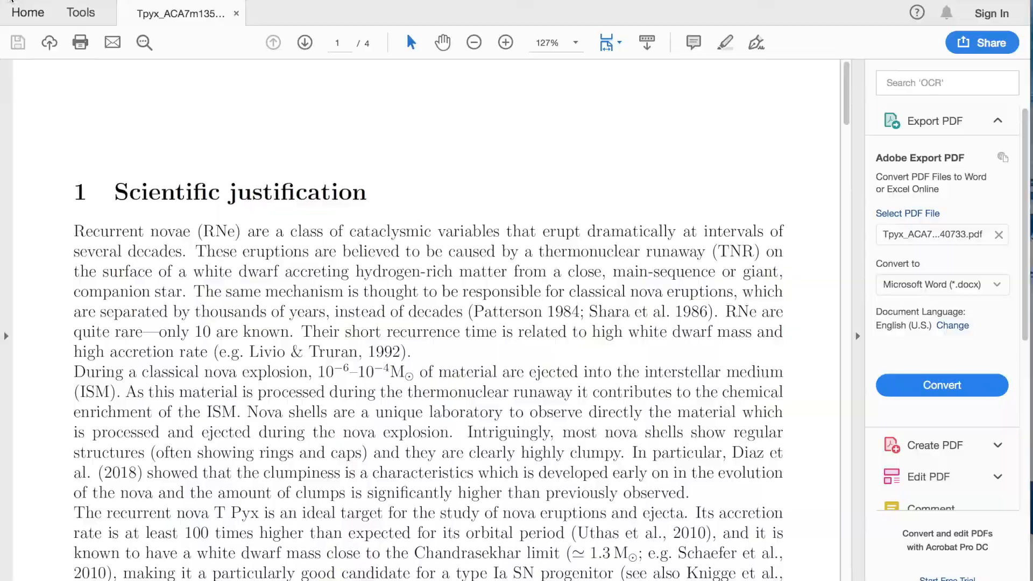
key(super+q)
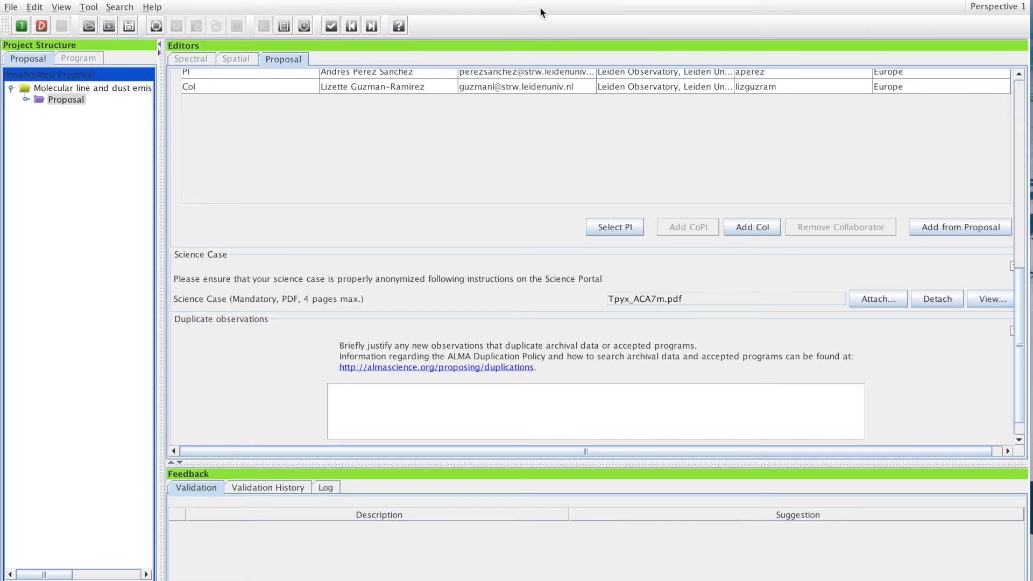
Return the proposal editor to the top and bring Keynote slide 8 on Special Proposal Types forward
scroll(961, 288, up, 5)
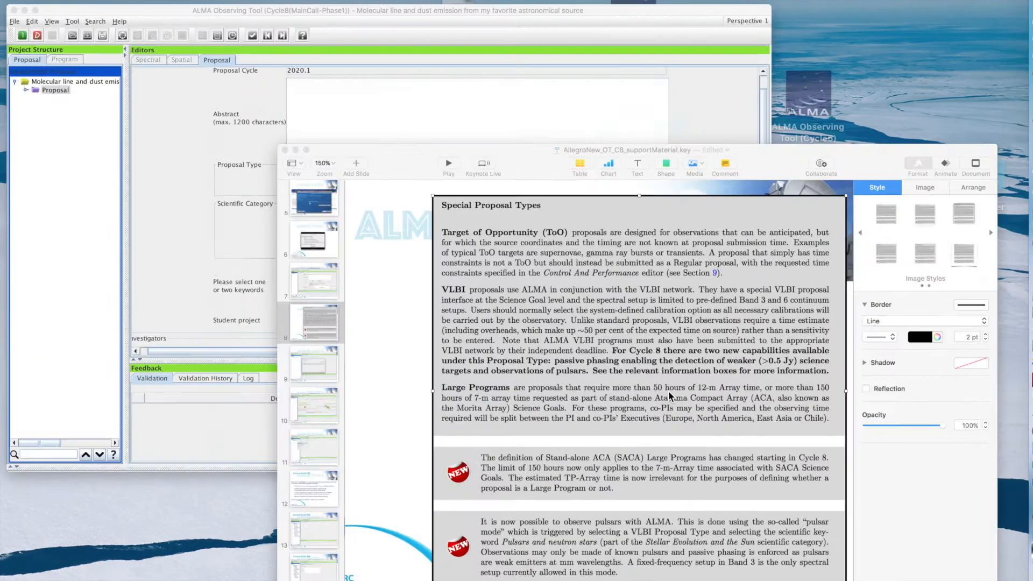
click(668, 391)
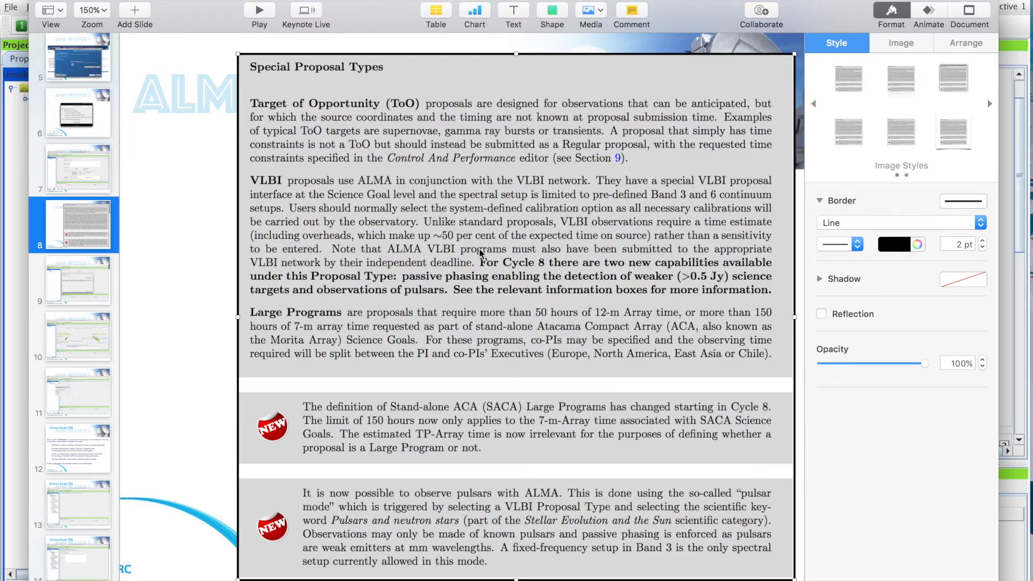
click(187, 290)
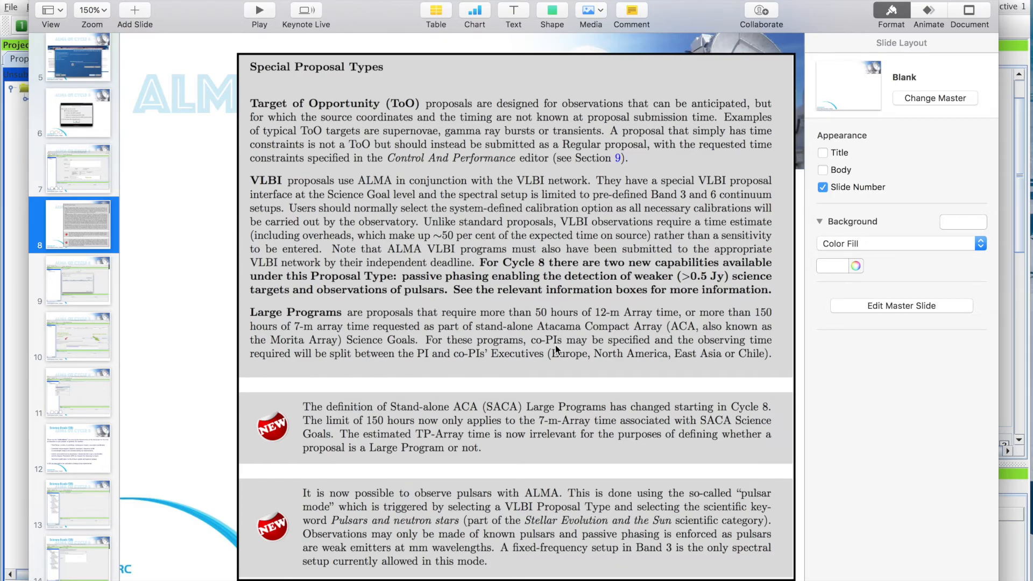
scroll(544, 386, down, 1)
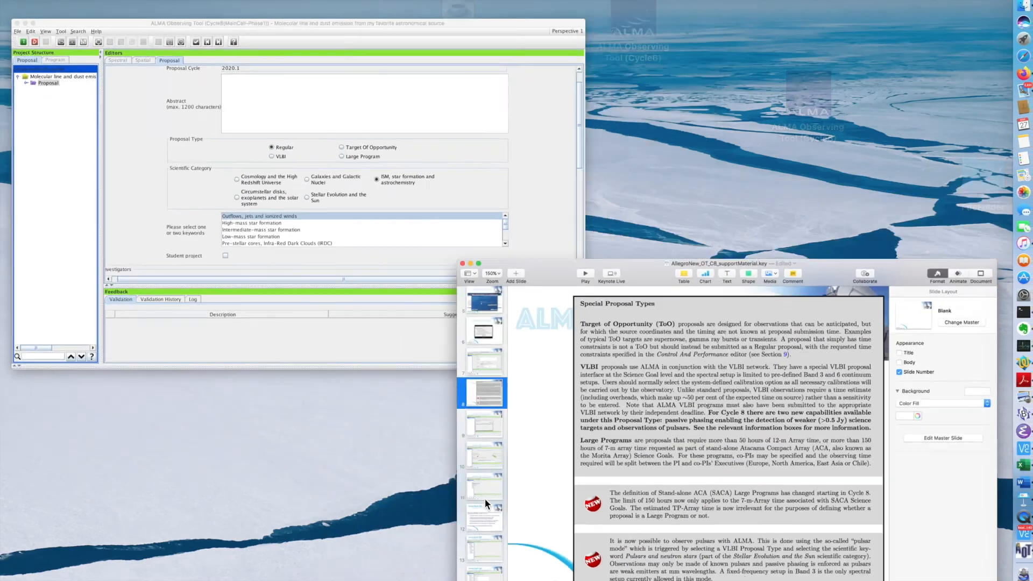
Try the Stellar Evolution and the Sun category with the Pulsars and neutron stars keyword
click(324, 233)
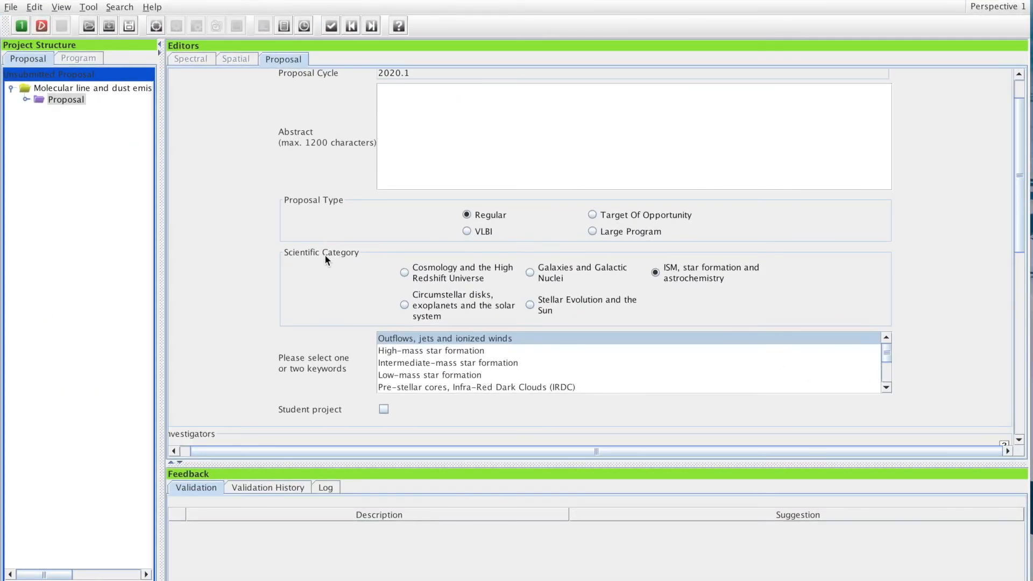
click(529, 305)
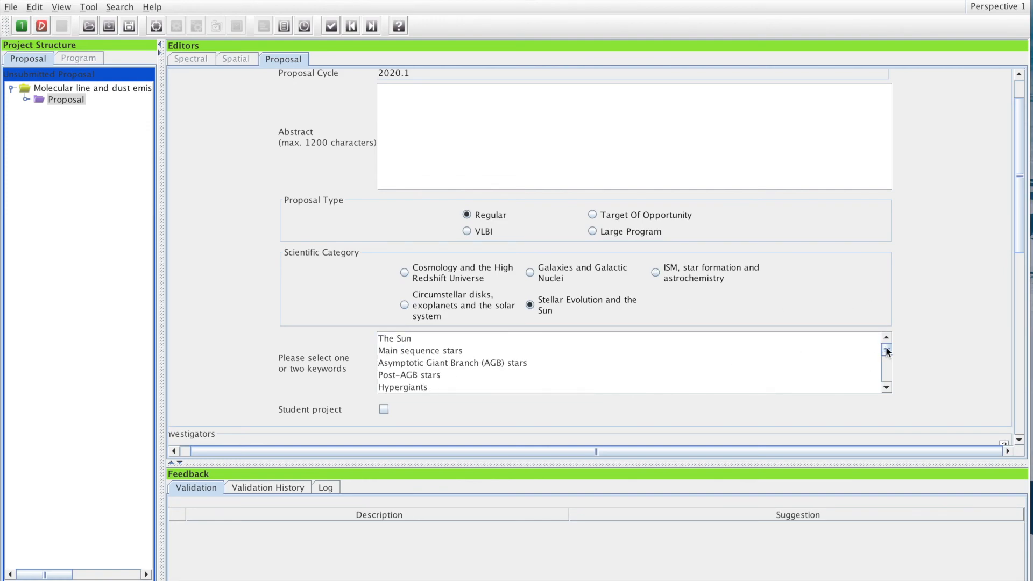
drag(888, 351, 888, 380)
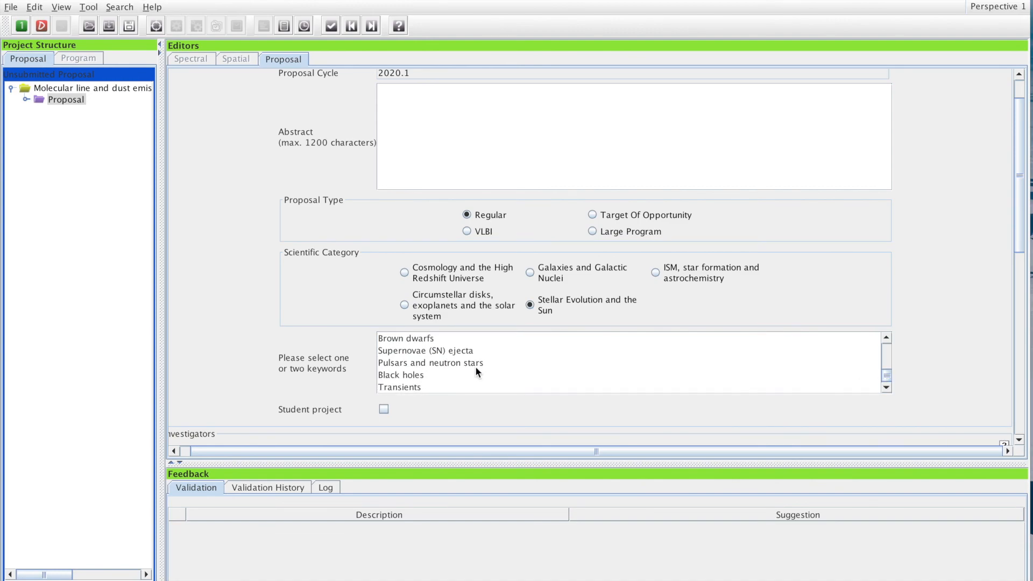
click(435, 363)
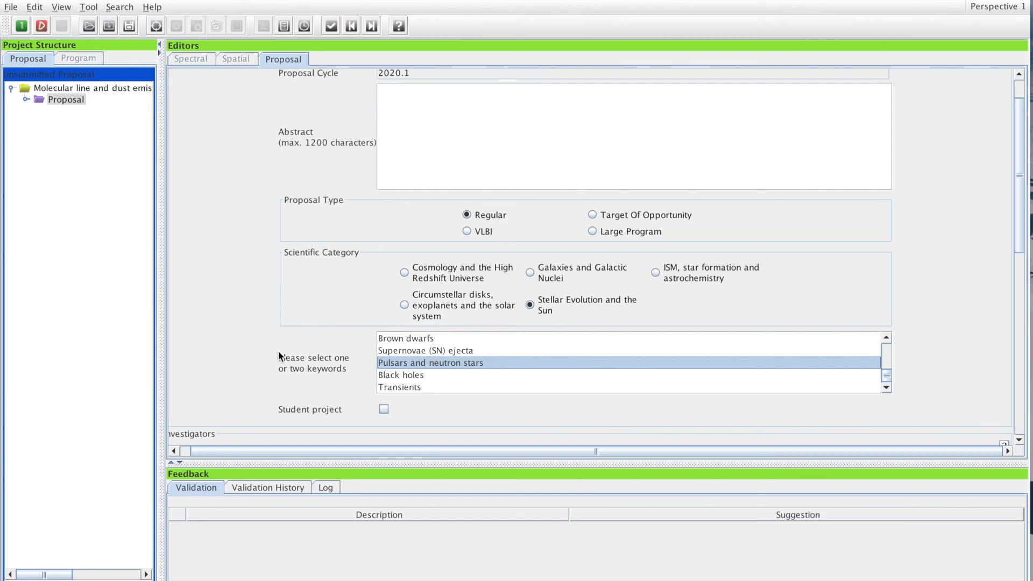
scroll(280, 357, down, 3)
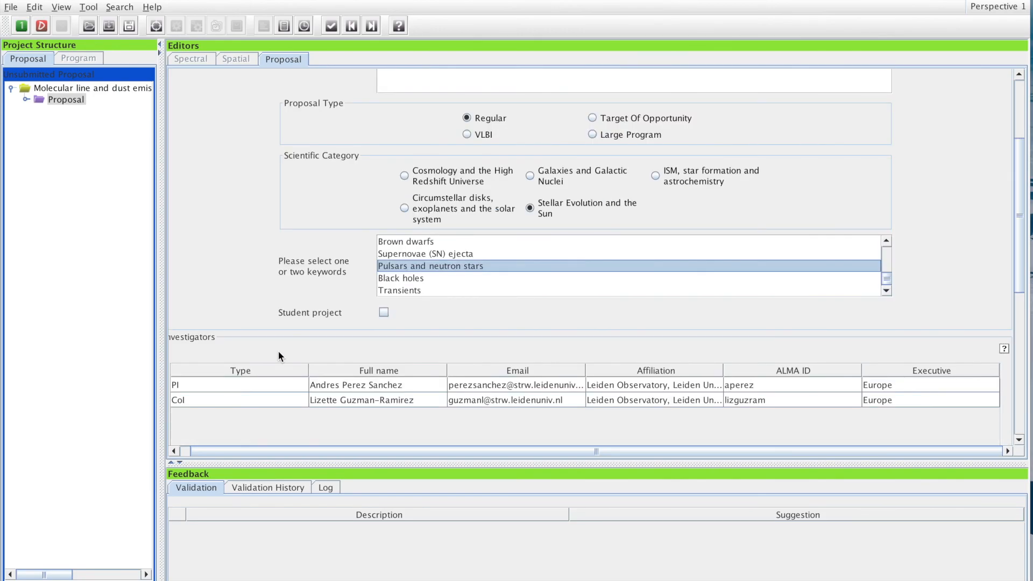
scroll(278, 352, up, 4)
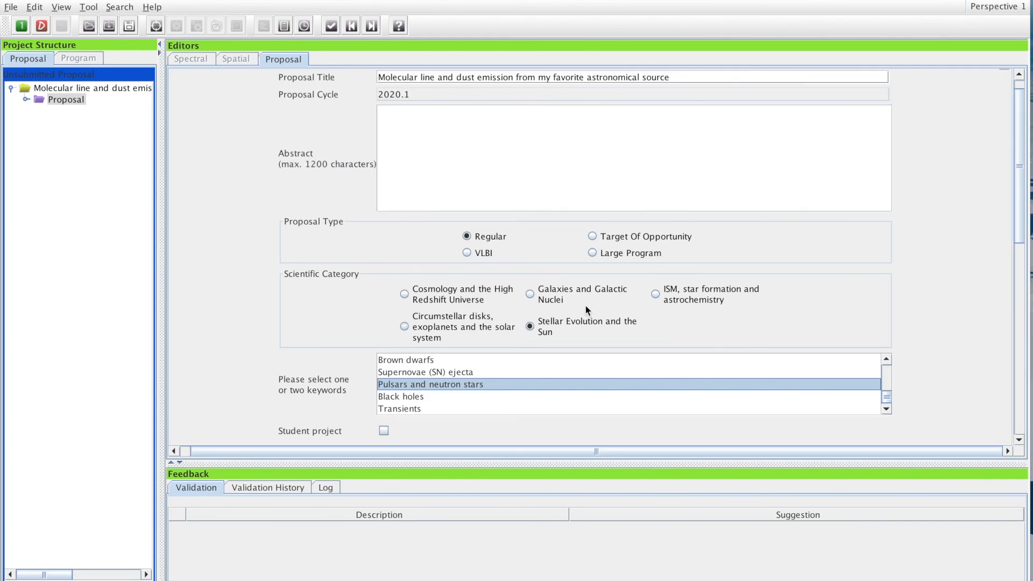
Switch back to ISM, star formation and astrochemistry with the Astrochemistry keyword
click(655, 294)
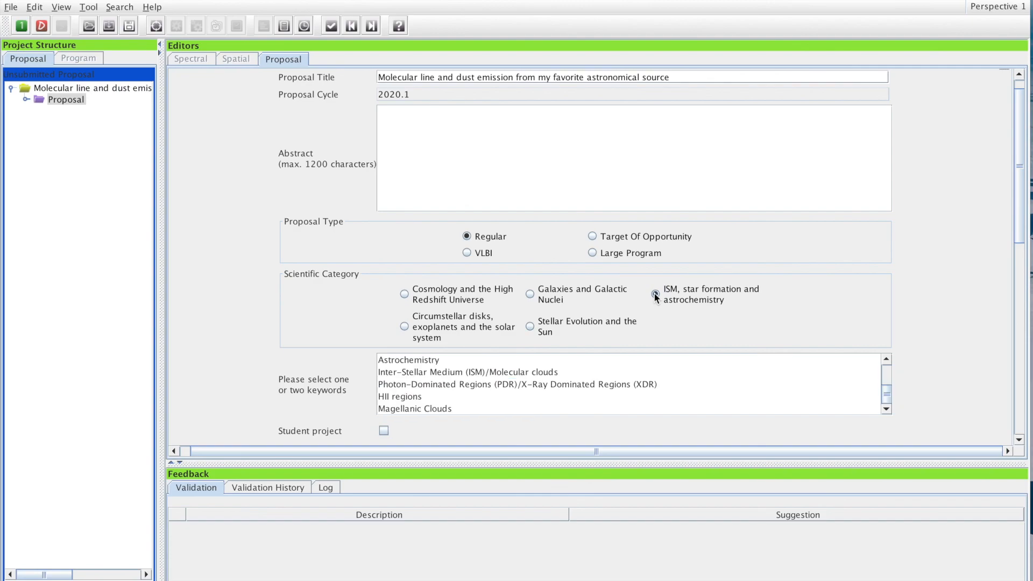
click(413, 364)
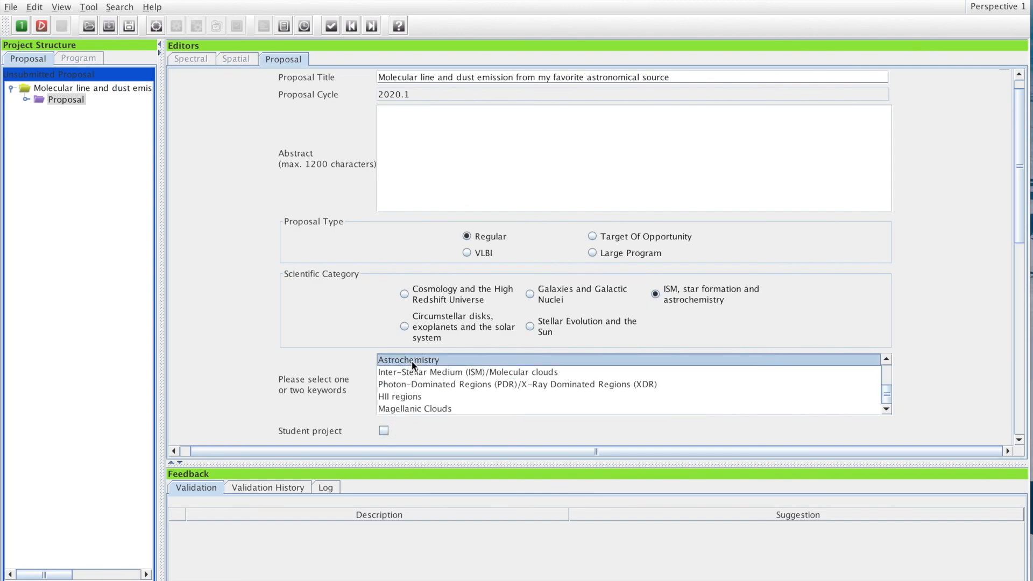
scroll(420, 372, down, 1)
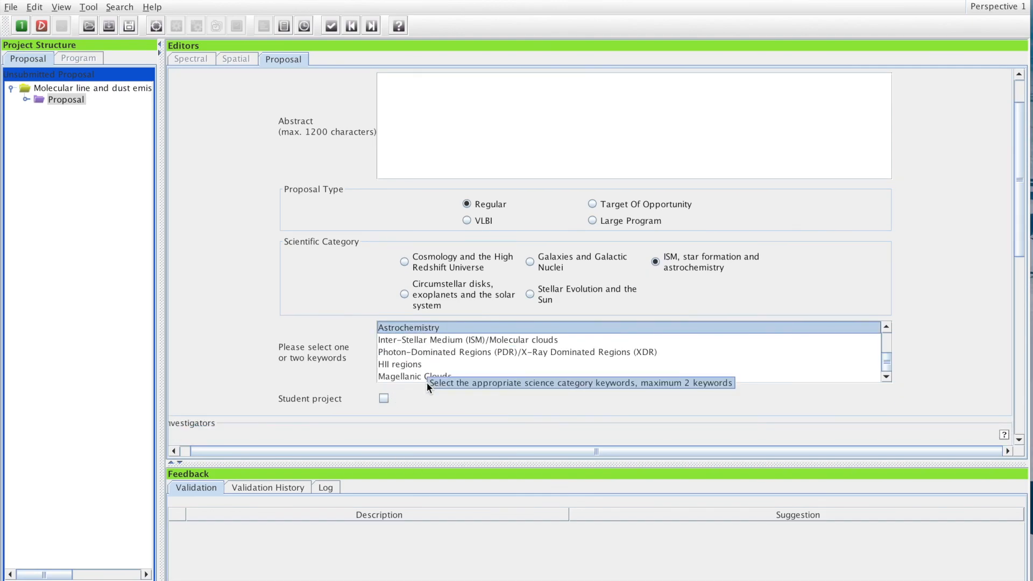